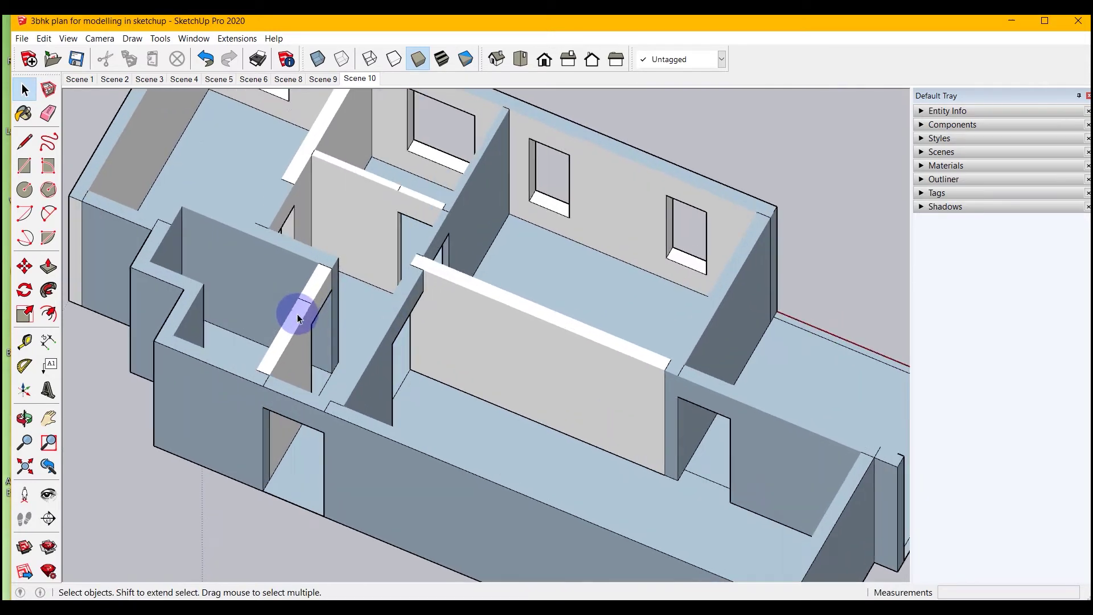
{"action": "middle_click_drag", "start_coordinate": [312, 293], "coordinate": [756, 244]}
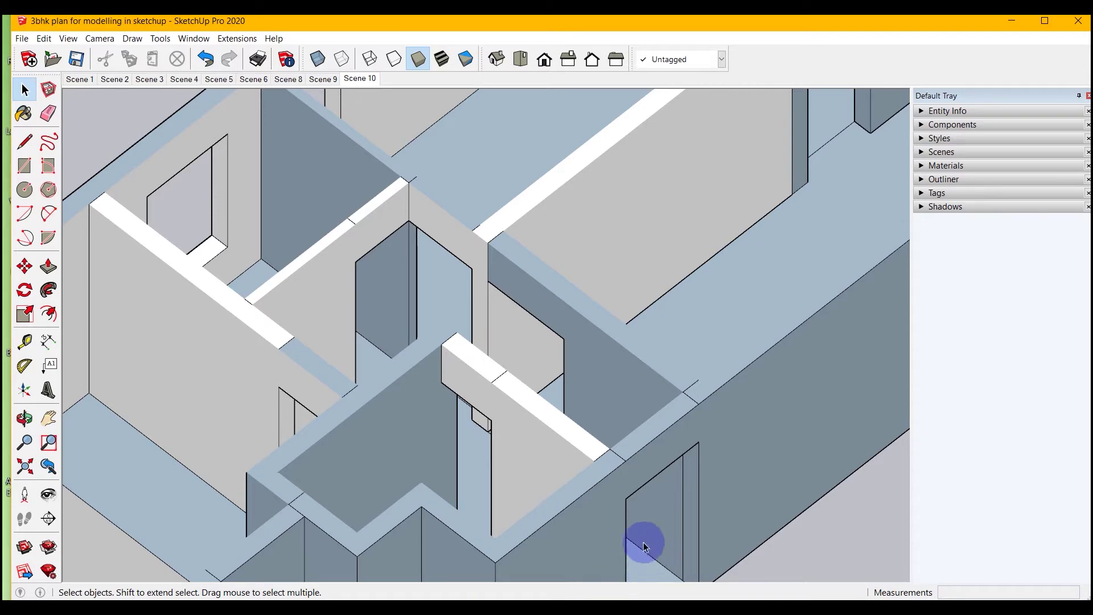
{"action": "scroll", "coordinate": [491, 242], "scroll_direction": "down", "scroll_amount": 3}
{"action": "middle_click_drag", "start_coordinate": [566, 415], "coordinate": [146, 410]}
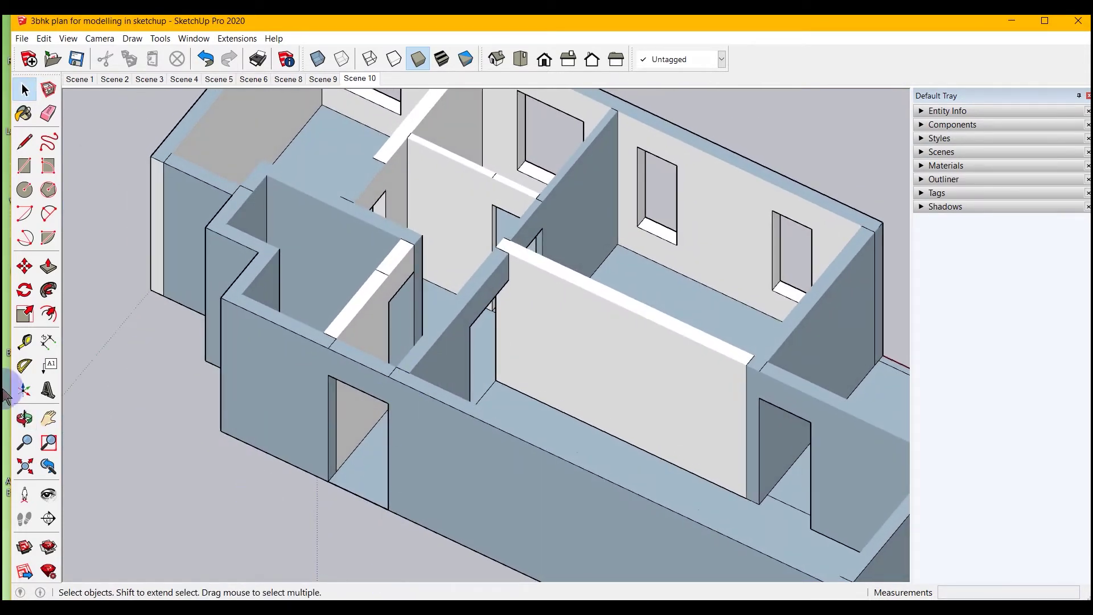
Search the 3D Warehouse for doors.
{"action": "left_click", "coordinate": [24, 548]}
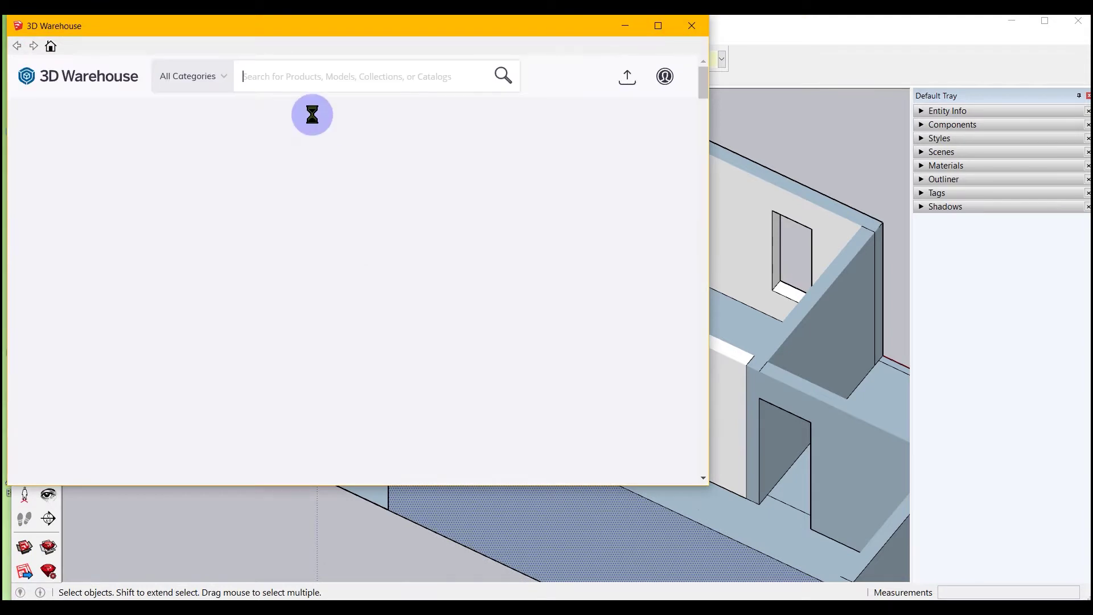
{"action": "type", "text": "door"}
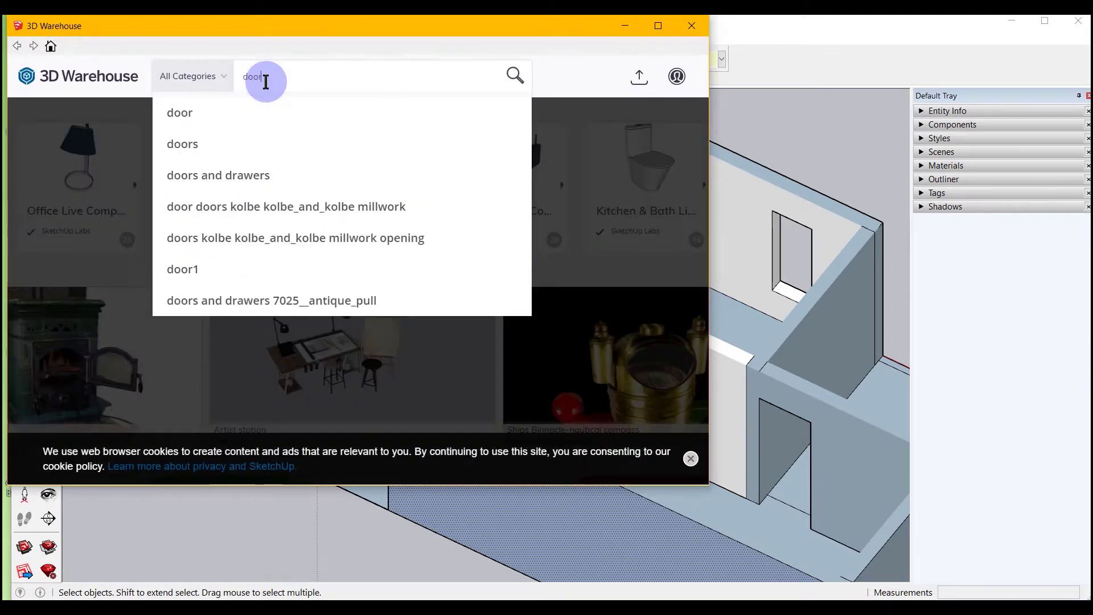
{"action": "left_click", "coordinate": [165, 146]}
Browse the door search results, view the details of the "door ,kapı" model, and close the 3D Warehouse.
{"action": "scroll", "coordinate": [353, 200], "scroll_direction": "down", "scroll_amount": 10}
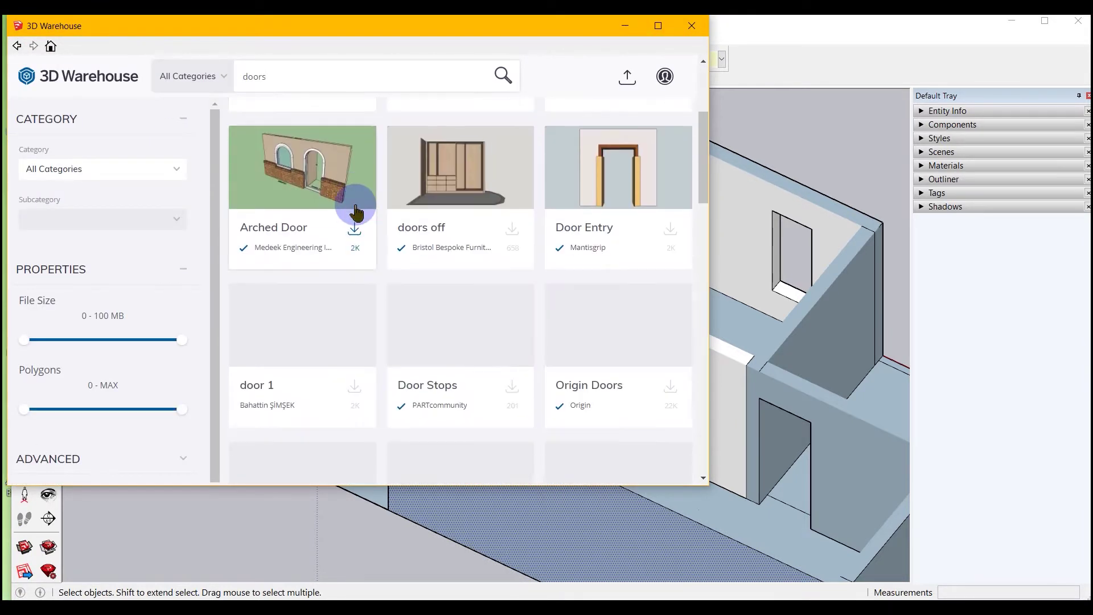
{"action": "scroll", "coordinate": [374, 393], "scroll_direction": "up", "scroll_amount": 10}
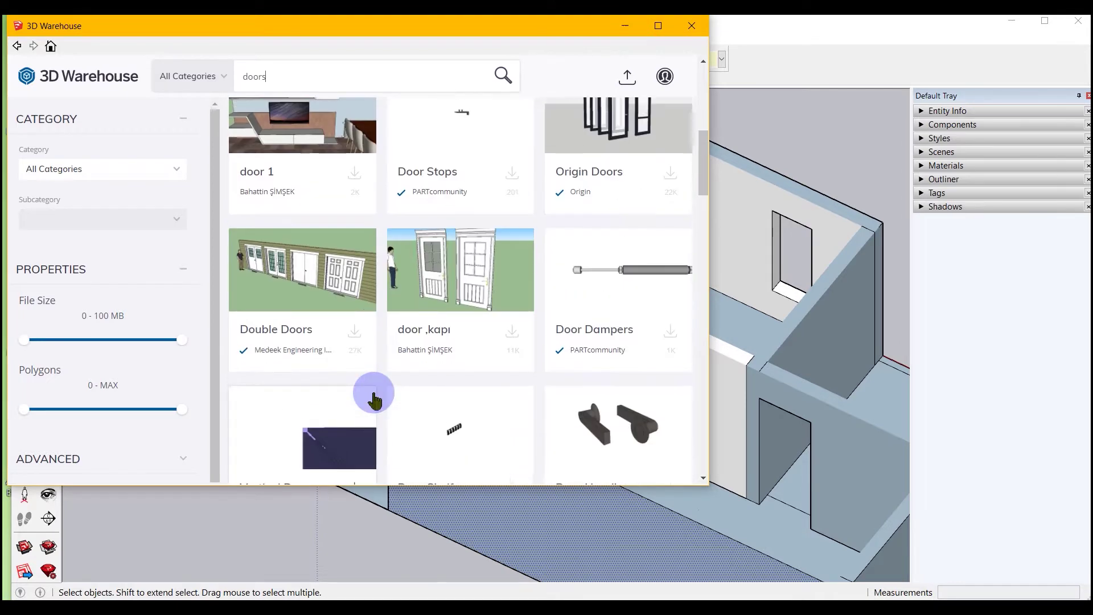
{"action": "scroll", "coordinate": [374, 393], "scroll_direction": "down", "scroll_amount": 6}
{"action": "scroll", "coordinate": [374, 401], "scroll_direction": "down", "scroll_amount": 3}
{"action": "scroll", "coordinate": [375, 400], "scroll_direction": "up", "scroll_amount": 10}
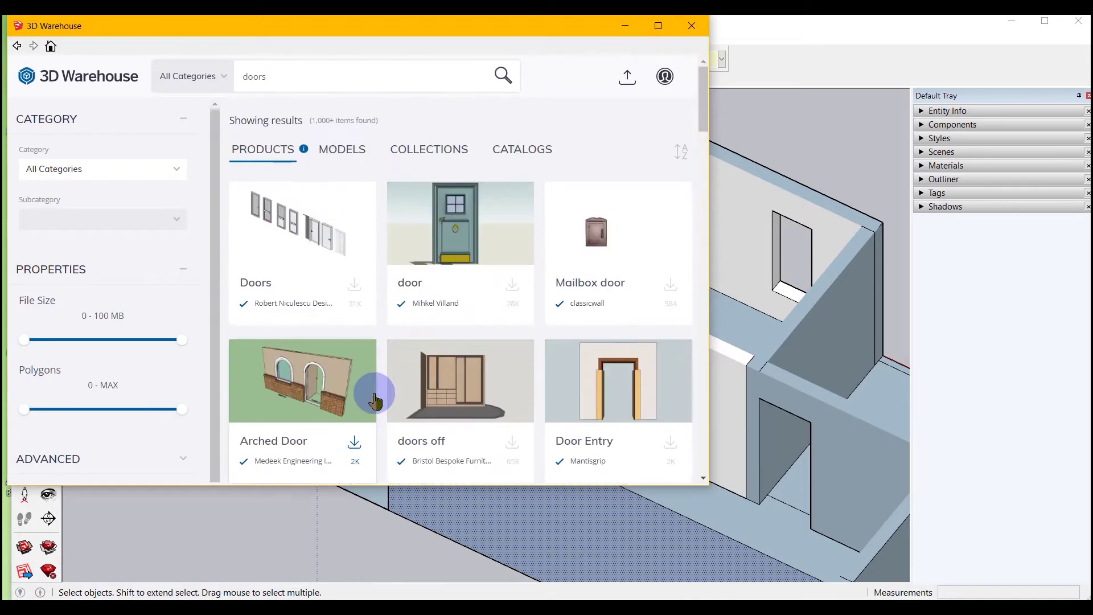
{"action": "scroll", "coordinate": [374, 401], "scroll_direction": "down", "scroll_amount": 10}
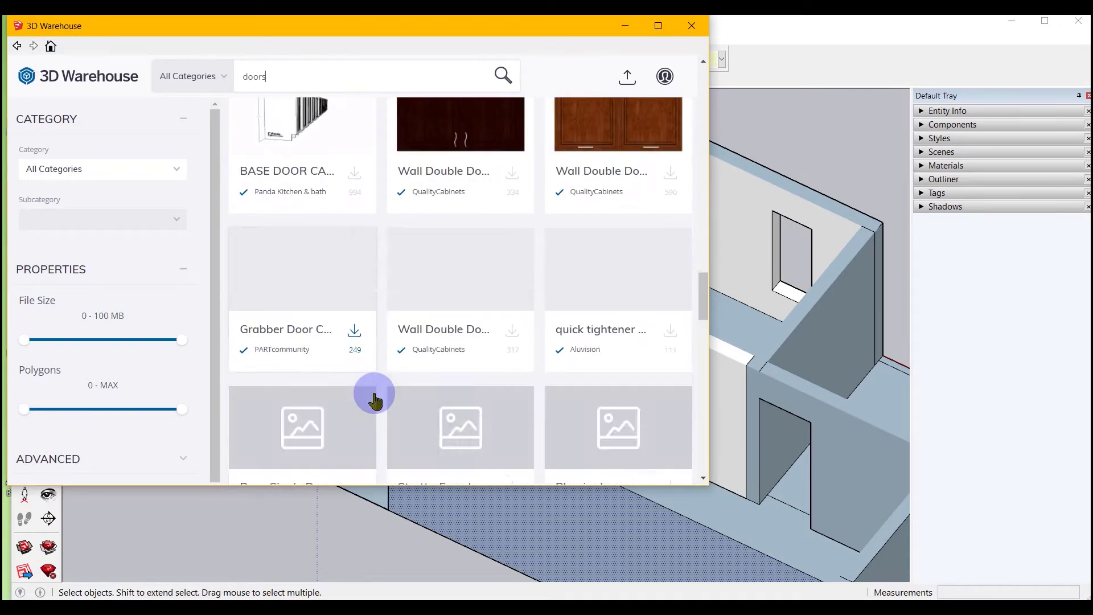
{"action": "scroll", "coordinate": [374, 398], "scroll_direction": "up", "scroll_amount": 2}
{"action": "scroll", "coordinate": [374, 393], "scroll_direction": "up", "scroll_amount": 5}
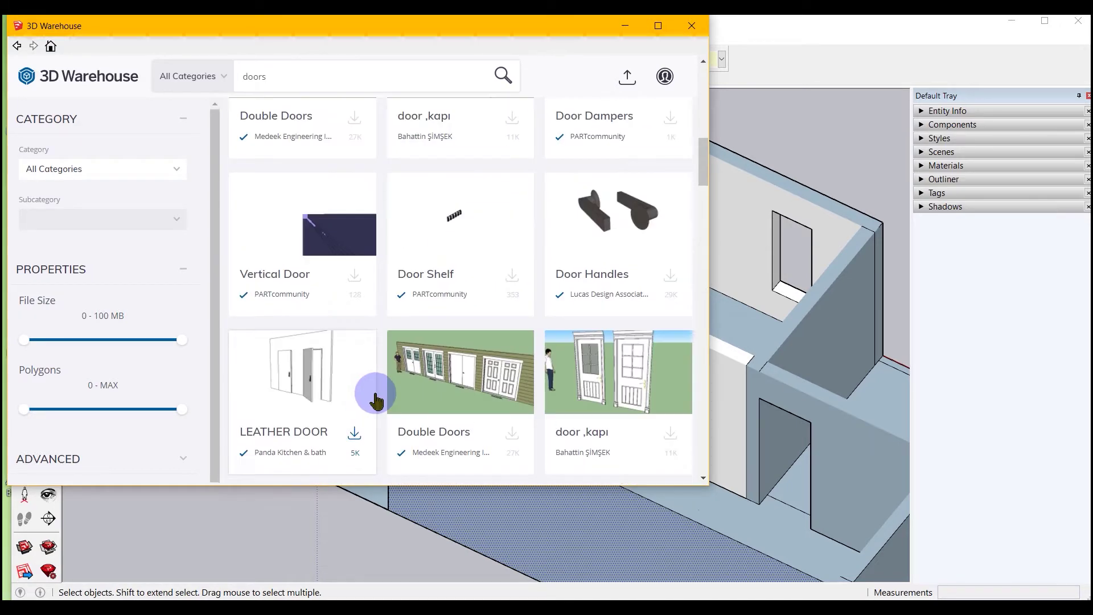
{"action": "left_click", "coordinate": [605, 347]}
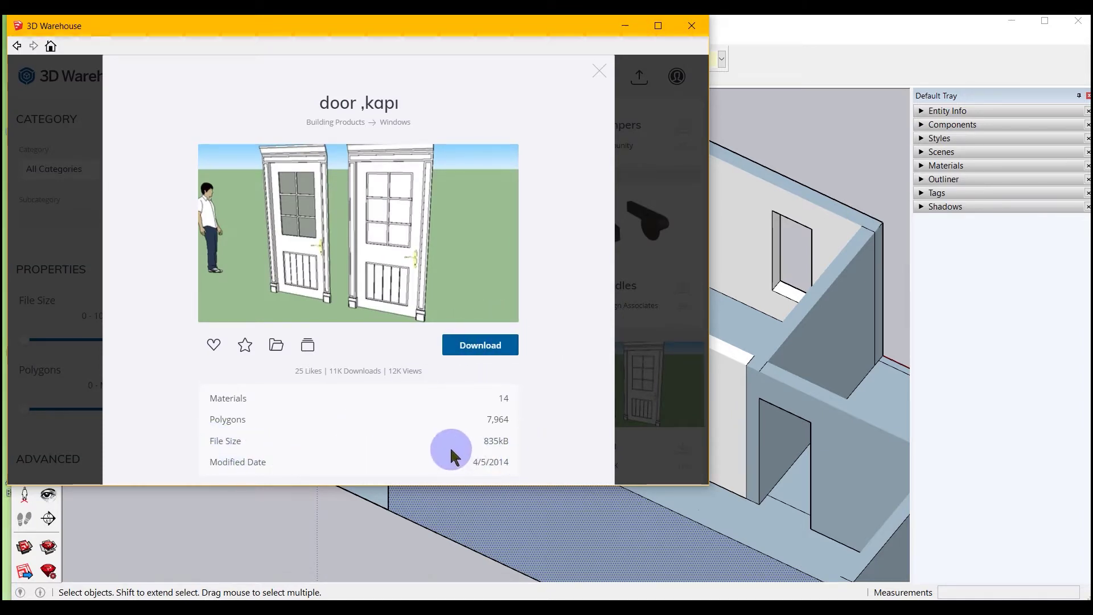
{"action": "left_click", "coordinate": [692, 27]}
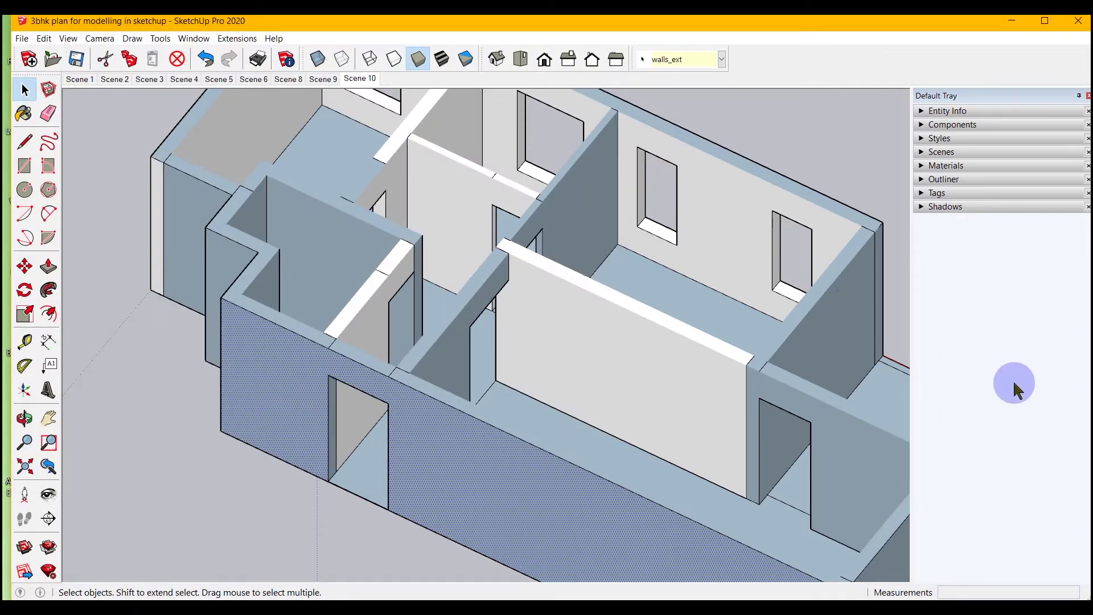
Show the component browser with its secondary 3D Library list and enlarge that list.
{"action": "left_click", "coordinate": [924, 128]}
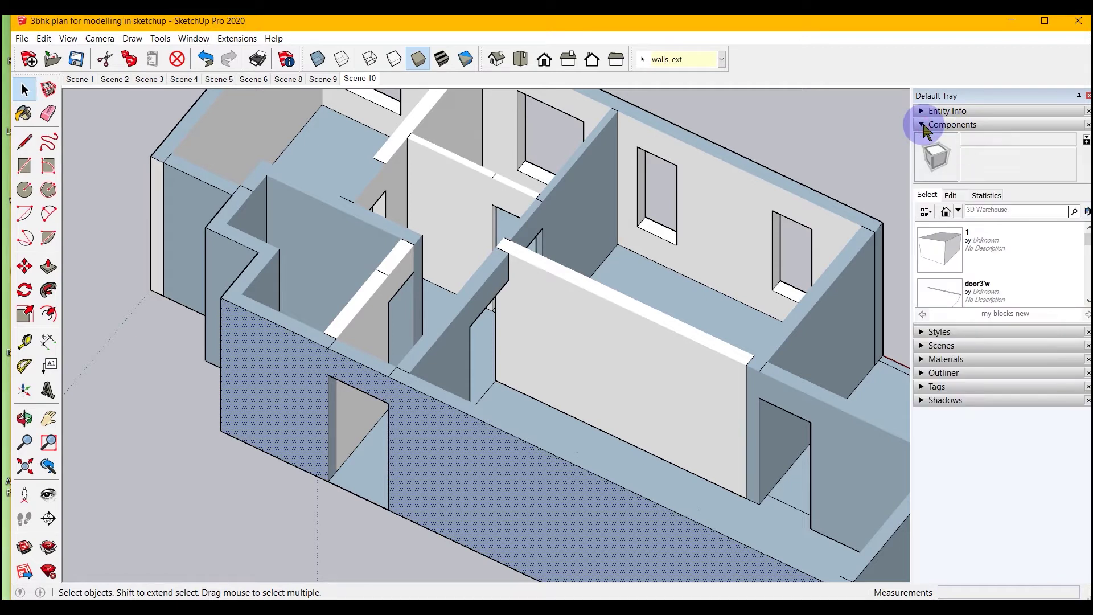
{"action": "left_click", "coordinate": [1086, 140]}
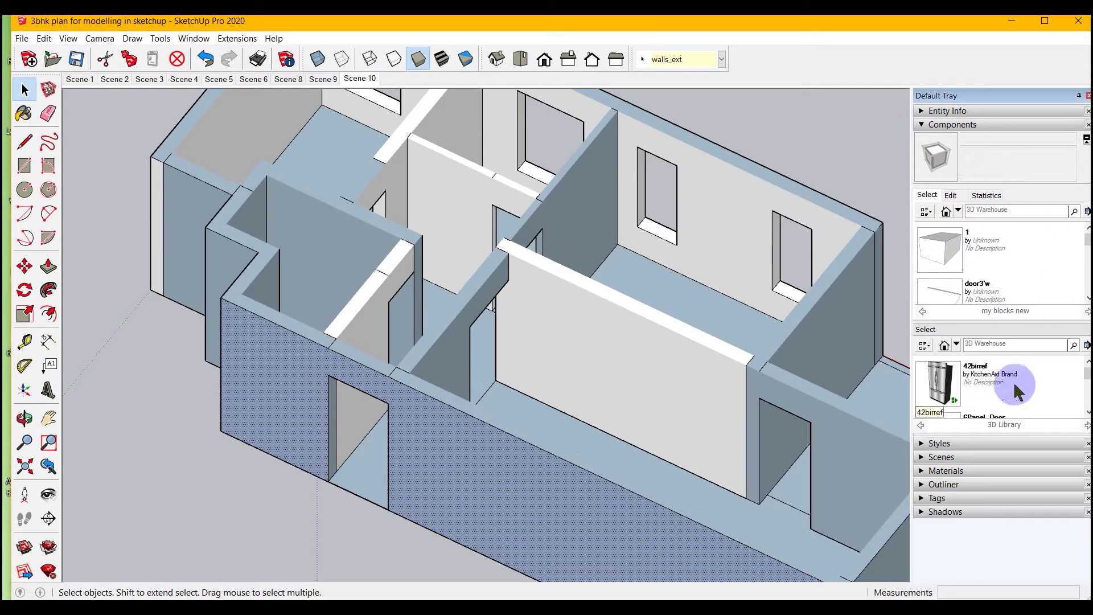
{"action": "left_click", "coordinate": [1086, 345]}
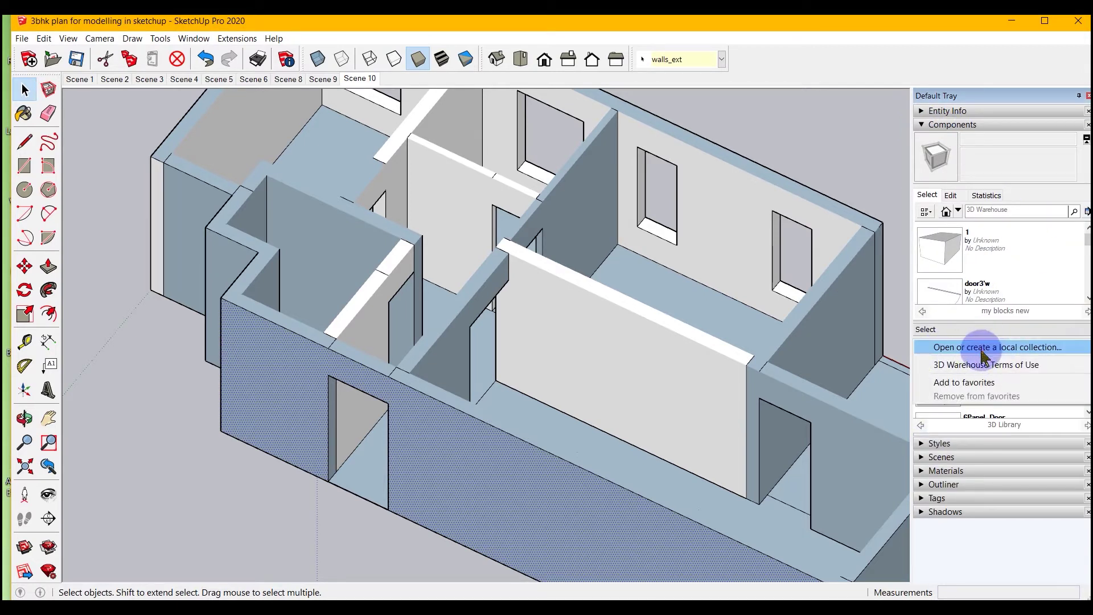
{"action": "left_click", "coordinate": [974, 562]}
{"action": "left_click_drag", "start_coordinate": [1029, 433], "coordinate": [1028, 521]}
Insert the Door Exterior 36 component from the 3D Library on the ground outside the entrance opening, and collapse the component browser.
{"action": "left_click_drag", "start_coordinate": [1077, 375], "coordinate": [1068, 408]}
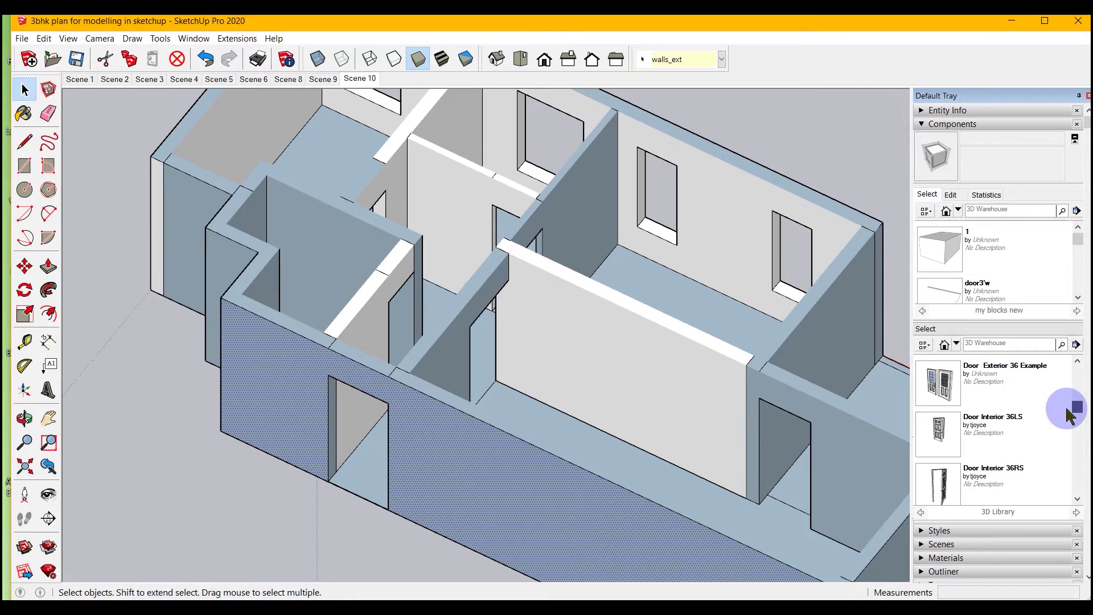
{"action": "mouse_move", "coordinate": [1064, 409]}
{"action": "left_mouse_down"}
{"action": "mouse_move", "coordinate": [1061, 428]}
{"action": "mouse_move", "coordinate": [1057, 351]}
{"action": "mouse_move", "coordinate": [1066, 399]}
{"action": "left_mouse_up"}
{"action": "left_click", "coordinate": [937, 442]}
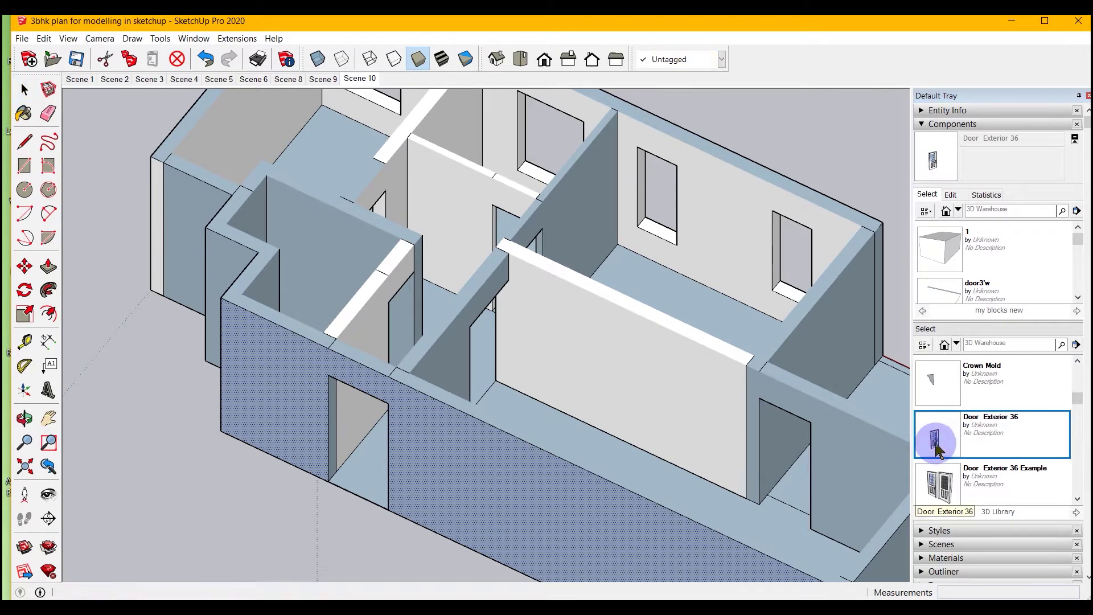
{"action": "scroll", "coordinate": [888, 345], "scroll_direction": "down", "scroll_amount": 3}
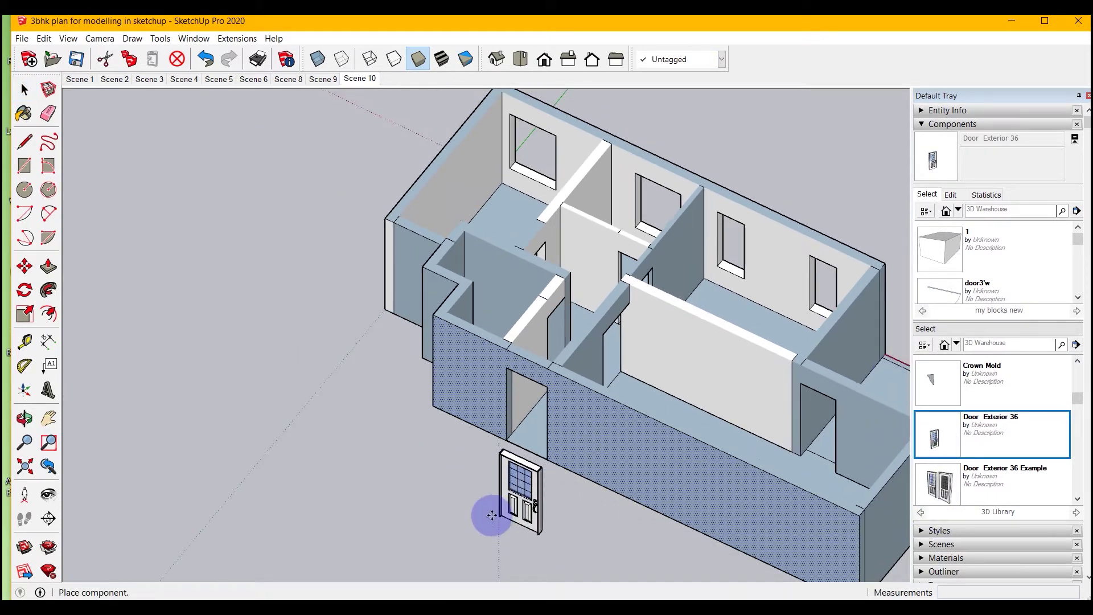
{"action": "left_click", "coordinate": [431, 505]}
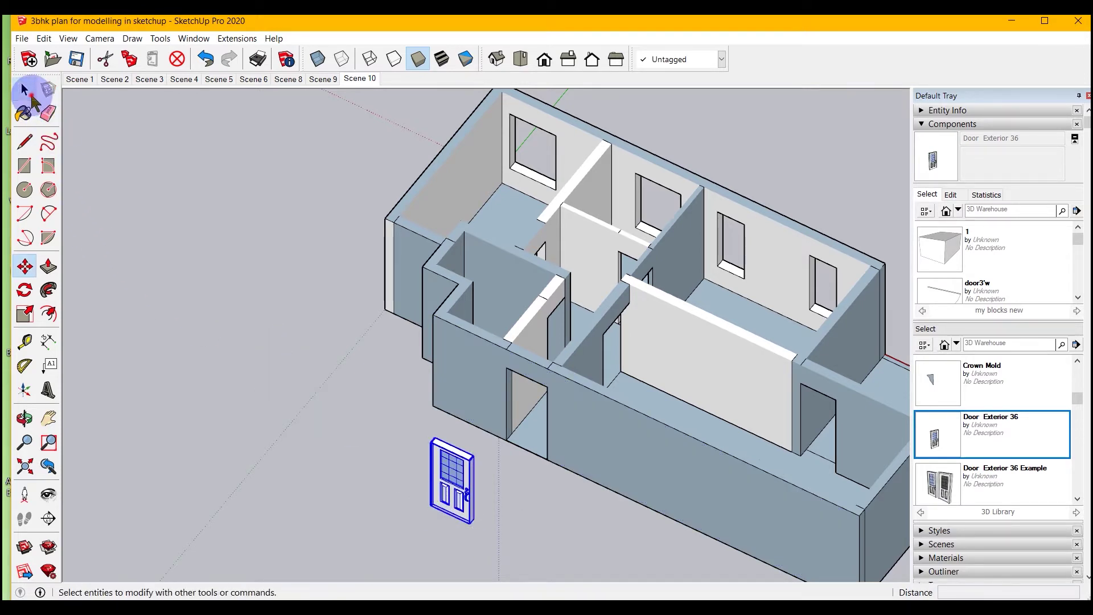
{"action": "left_click", "coordinate": [32, 97]}
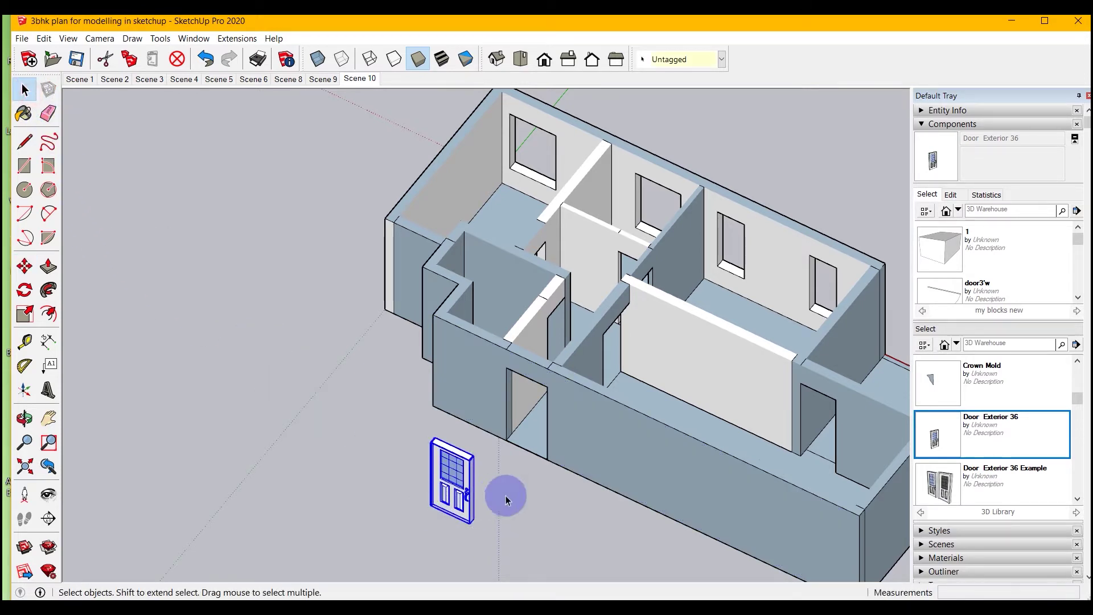
{"action": "left_click", "coordinate": [921, 127]}
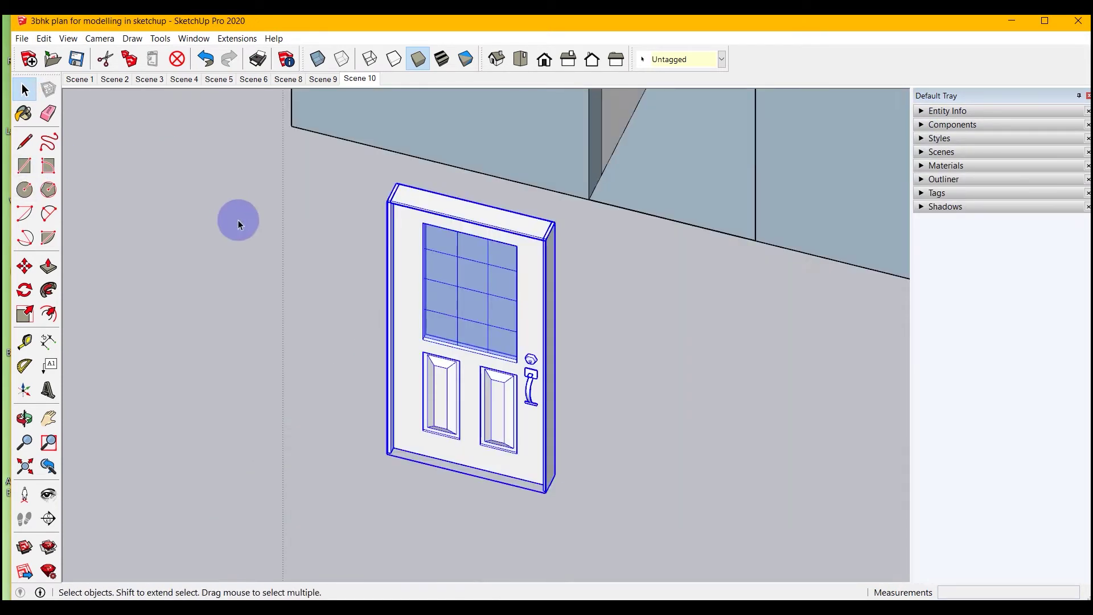
Move the exterior door by its lower corner onto the bottom corner of the entrance opening.
{"action": "key", "text": "m"}
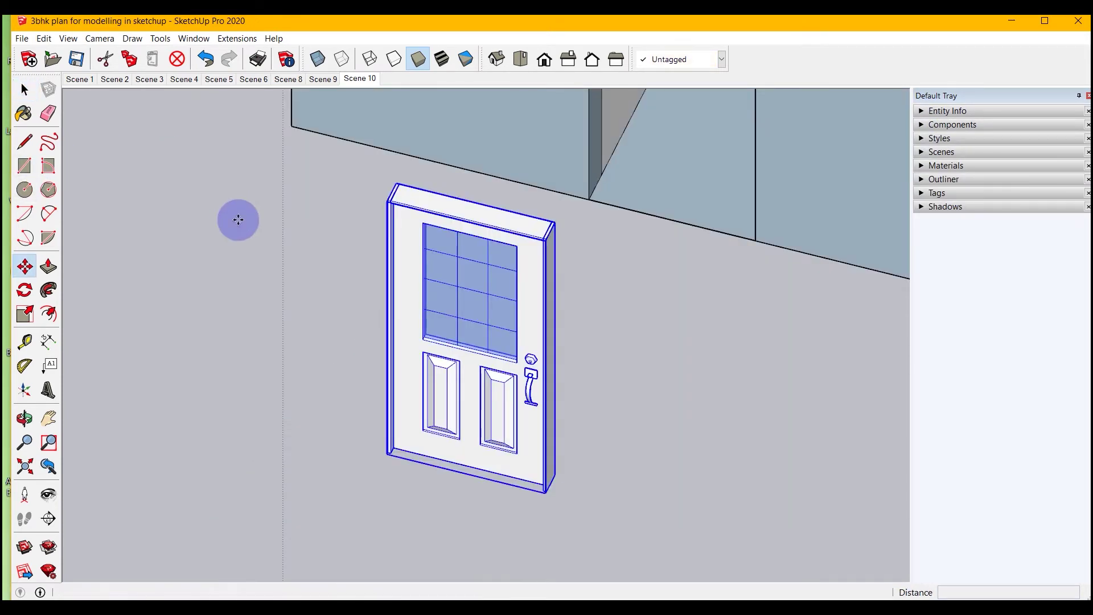
{"action": "left_click", "coordinate": [547, 491]}
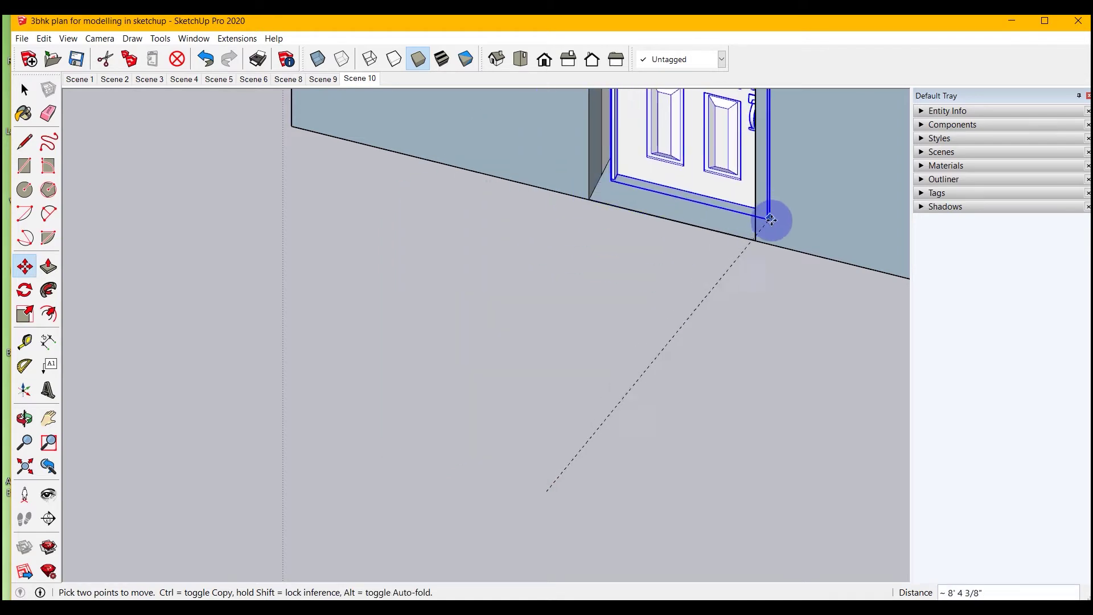
{"action": "left_click", "coordinate": [750, 240]}
Scale the exterior door to fill the entrance opening, by 1.05 in width and about 1.15 in height.
{"action": "scroll", "coordinate": [696, 501], "scroll_direction": "down", "scroll_amount": 4}
{"action": "middle_click_drag", "start_coordinate": [596, 347], "coordinate": [763, 332]}
{"action": "scroll", "coordinate": [642, 93], "scroll_direction": "up", "scroll_amount": 2}
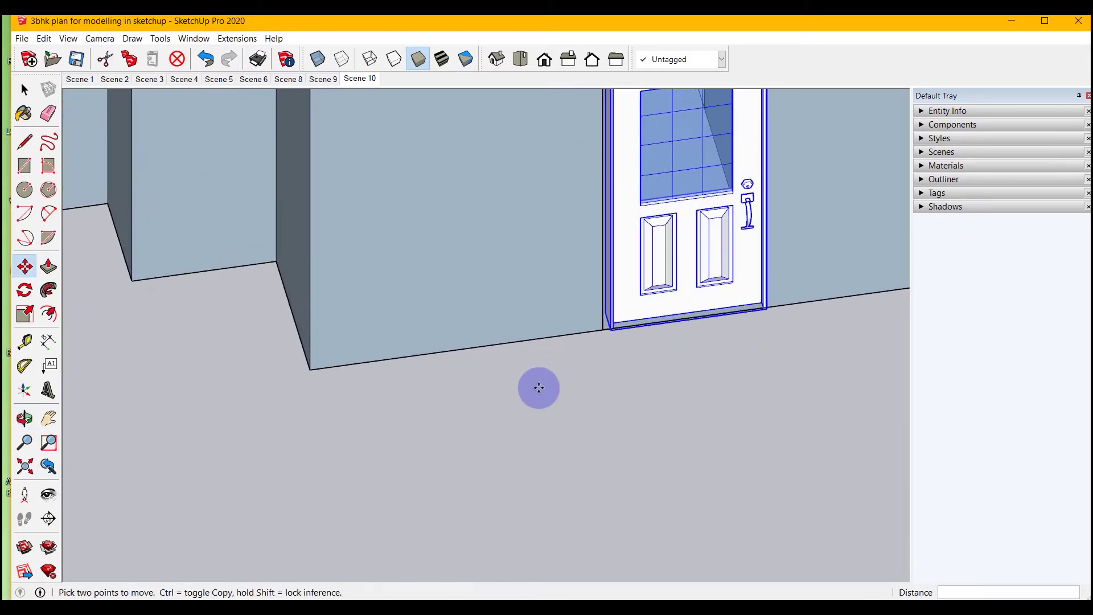
{"action": "scroll", "coordinate": [555, 456], "scroll_direction": "up", "scroll_amount": 2}
{"action": "scroll", "coordinate": [581, 227], "scroll_direction": "up", "scroll_amount": 4}
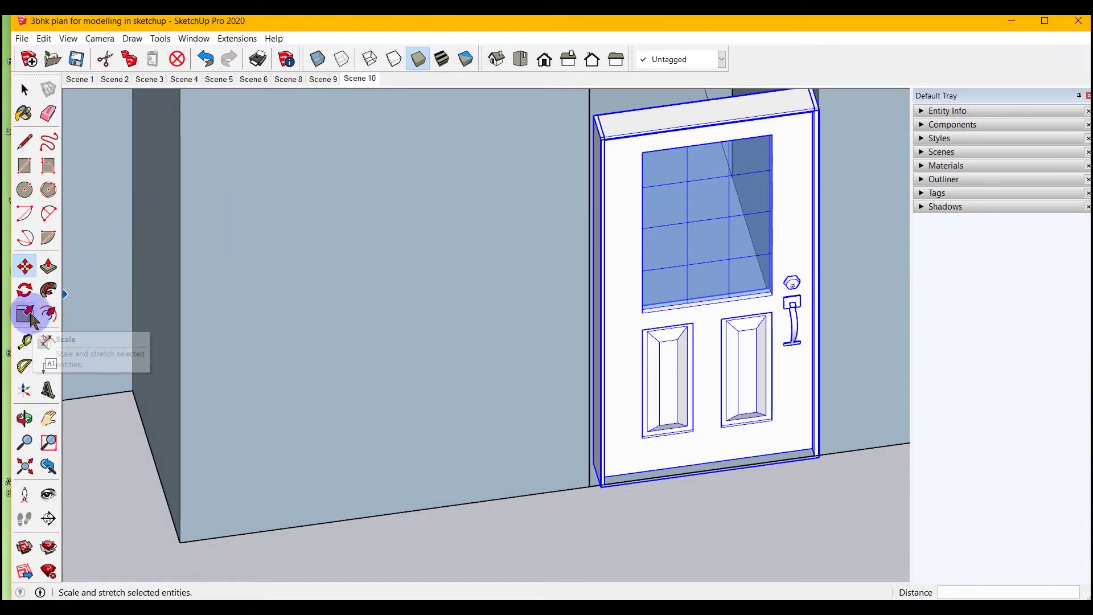
{"action": "left_click", "coordinate": [29, 316]}
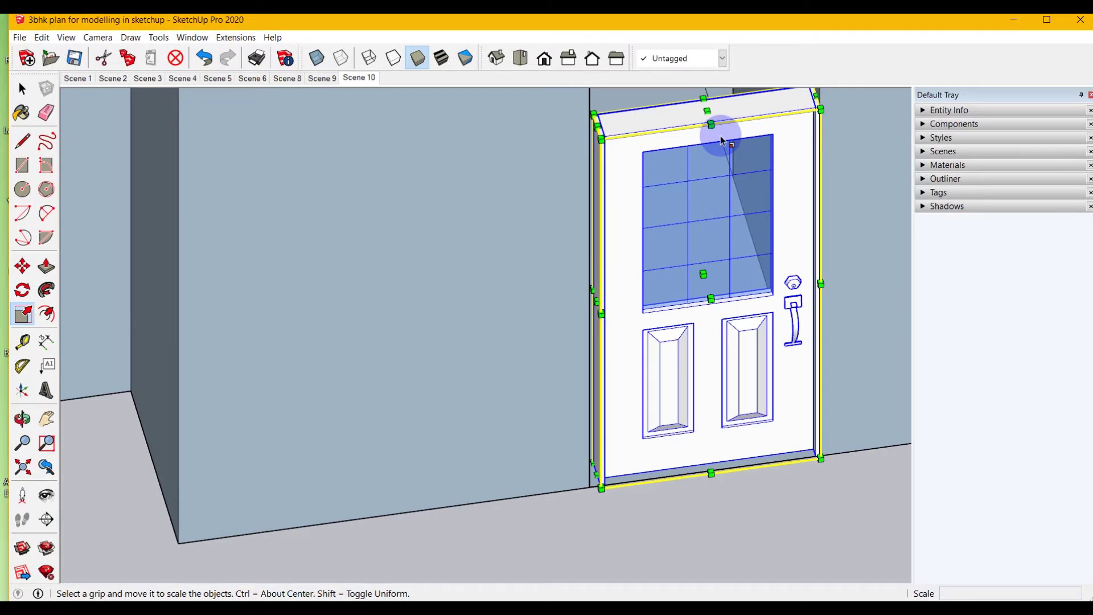
{"action": "scroll", "coordinate": [587, 307], "scroll_direction": "up", "scroll_amount": 3}
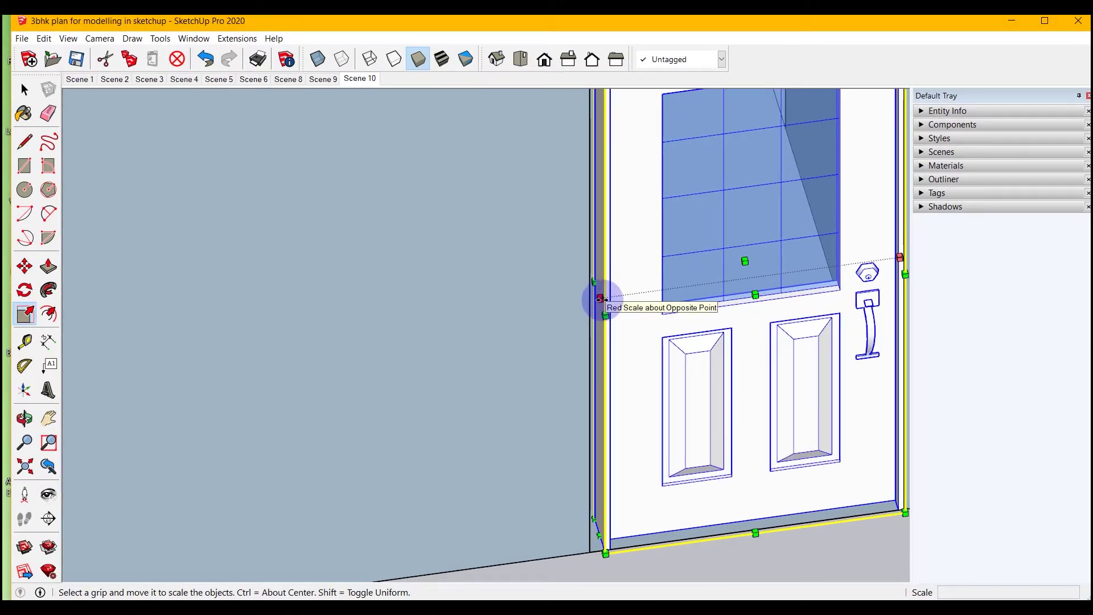
{"action": "left_click_drag", "start_coordinate": [601, 298], "coordinate": [588, 300]}
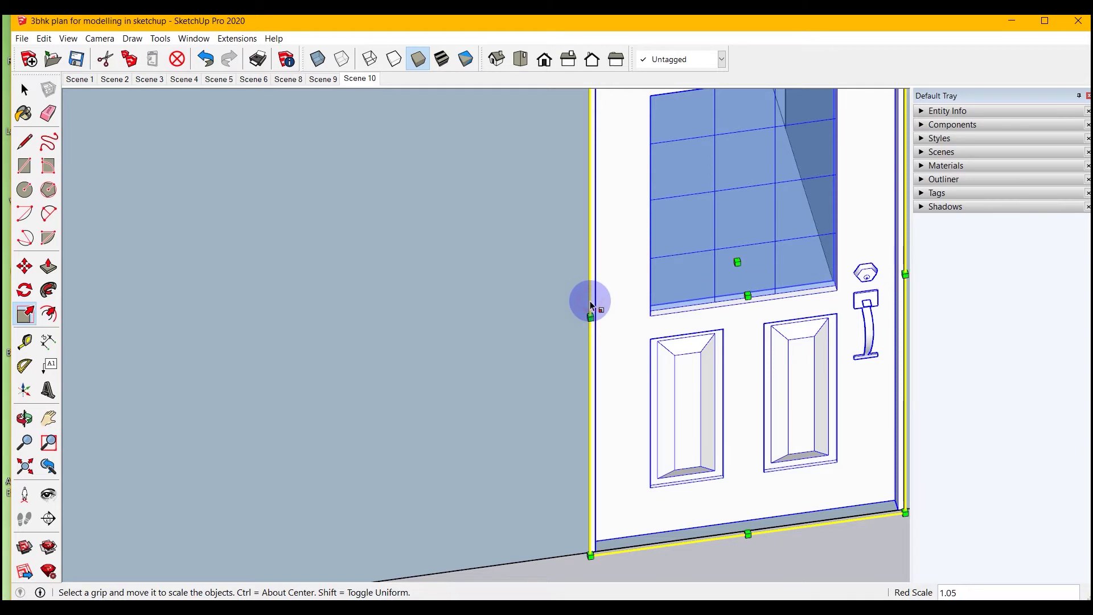
{"action": "scroll", "coordinate": [518, 538], "scroll_direction": "down", "scroll_amount": 3}
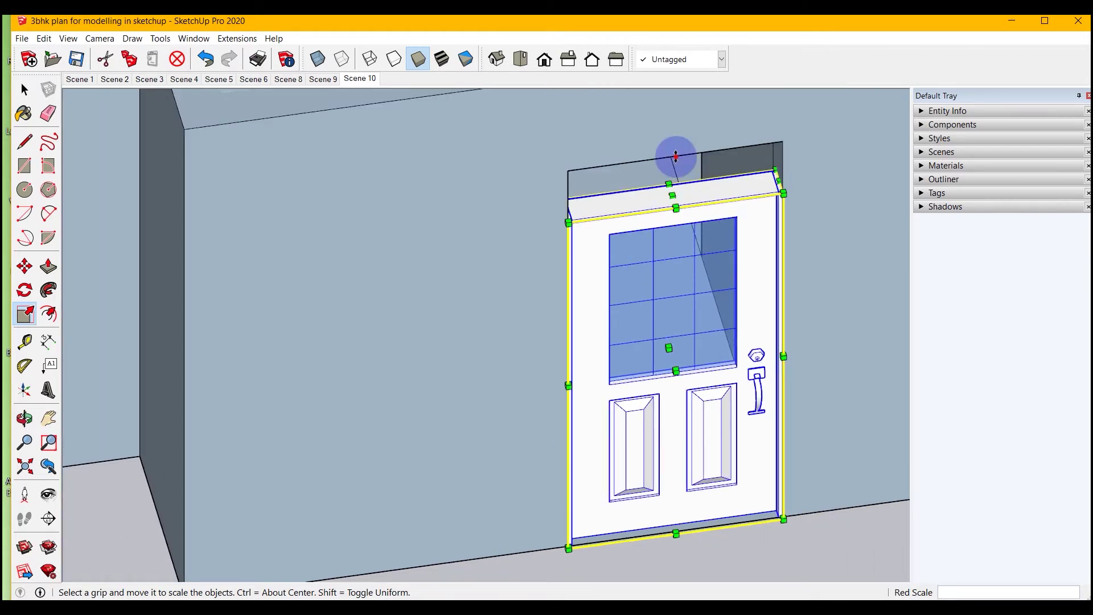
{"action": "left_click_drag", "start_coordinate": [676, 157], "coordinate": [678, 154]}
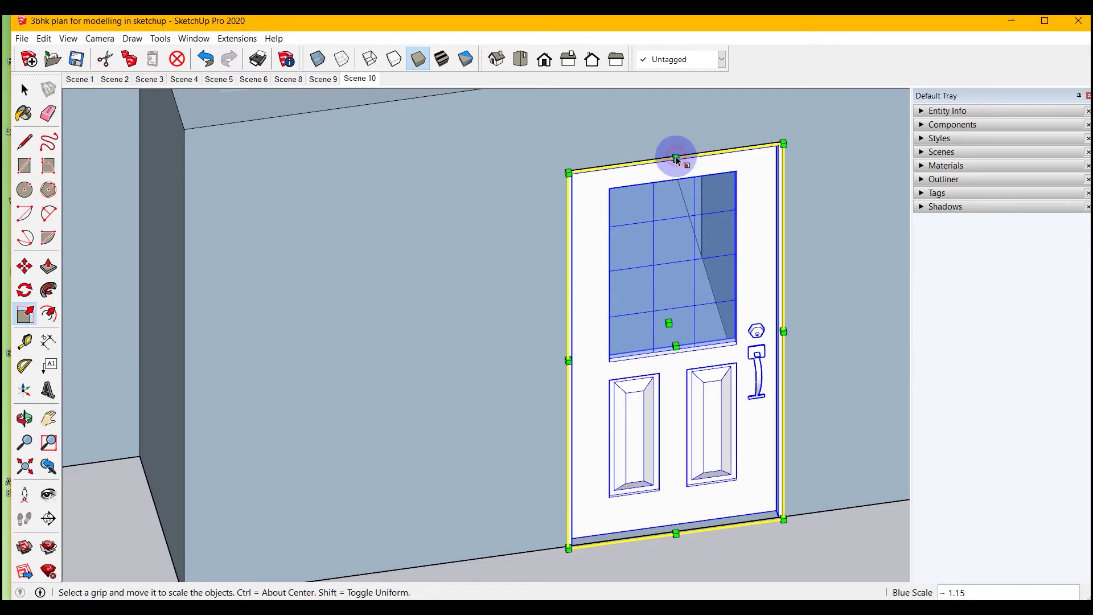
{"action": "scroll", "coordinate": [627, 410], "scroll_direction": "down", "scroll_amount": 3}
{"action": "left_click", "coordinate": [24, 90]}
Move the open interior door from outside the building onto the floor inside, near the doorway in the inner wall.
{"action": "middle_click_drag", "start_coordinate": [708, 524], "coordinate": [447, 500]}
{"action": "scroll", "coordinate": [620, 407], "scroll_direction": "up", "scroll_amount": 1}
{"action": "scroll", "coordinate": [620, 408], "scroll_direction": "up", "scroll_amount": 1}
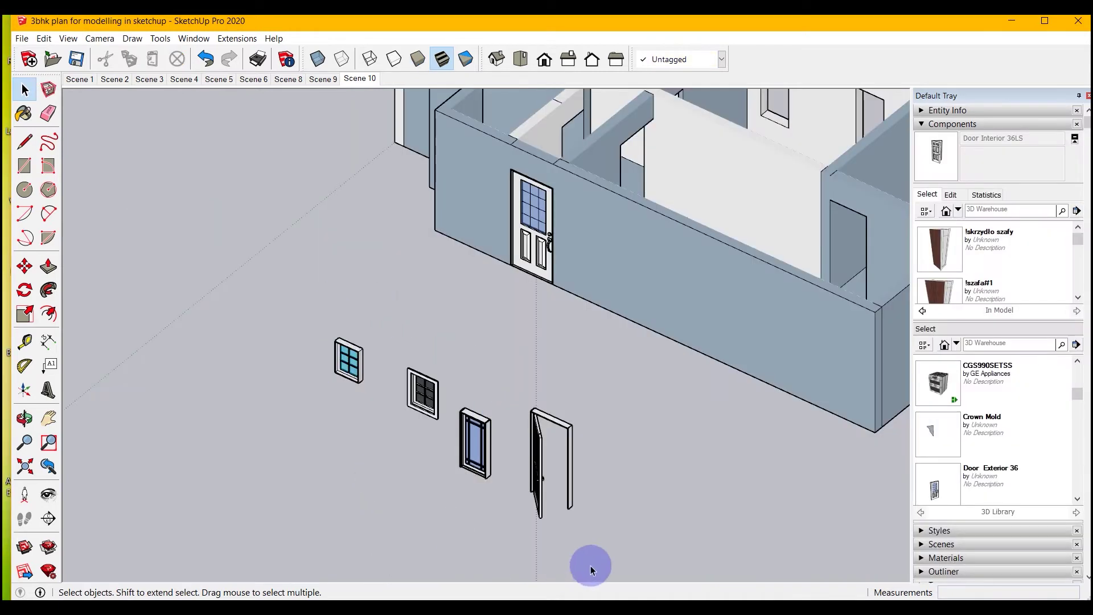
{"action": "left_click", "coordinate": [526, 443]}
{"action": "scroll", "coordinate": [540, 498], "scroll_direction": "up", "scroll_amount": 2}
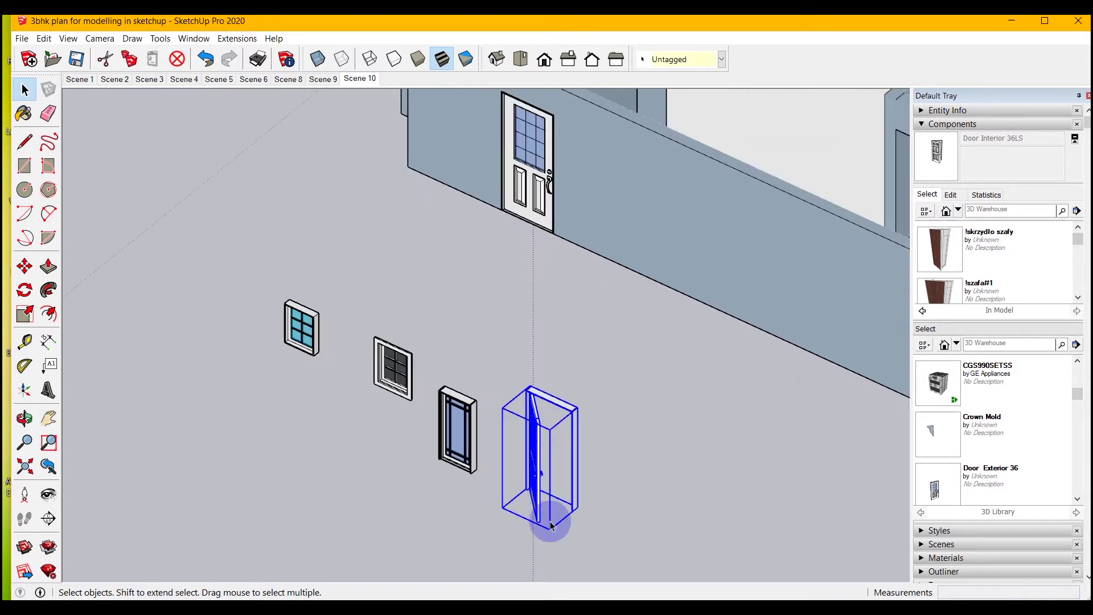
{"action": "key", "text": "m"}
{"action": "left_click", "coordinate": [594, 511]}
{"action": "middle_click_drag", "start_coordinate": [483, 542], "coordinate": [511, 470]}
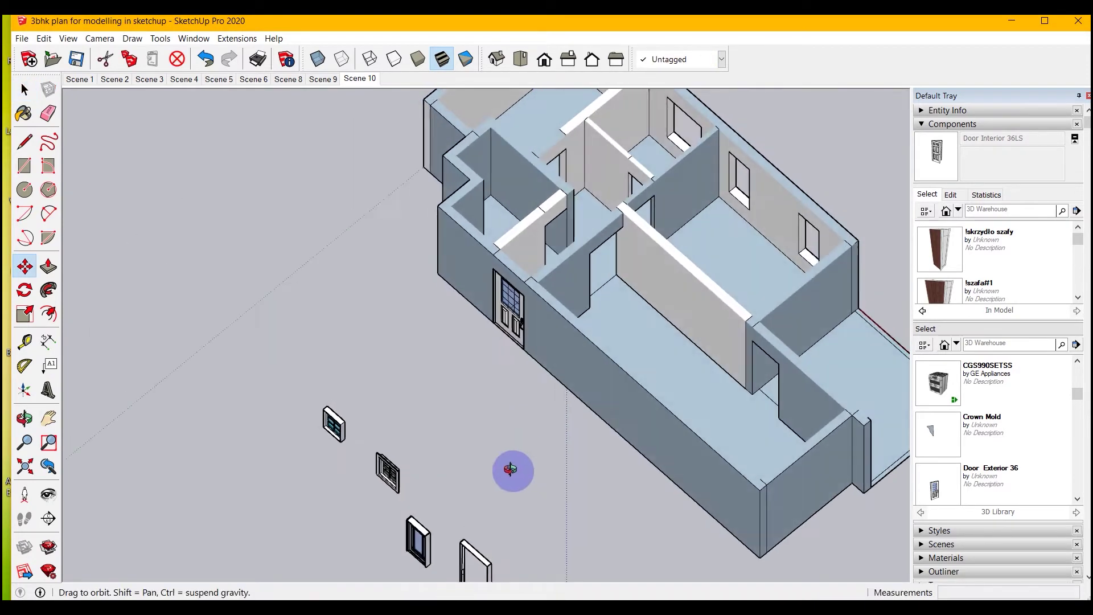
{"action": "scroll", "coordinate": [647, 325], "scroll_direction": "up", "scroll_amount": 6}
{"action": "left_click", "coordinate": [632, 374]}
{"action": "scroll", "coordinate": [496, 445], "scroll_direction": "down", "scroll_amount": 1}
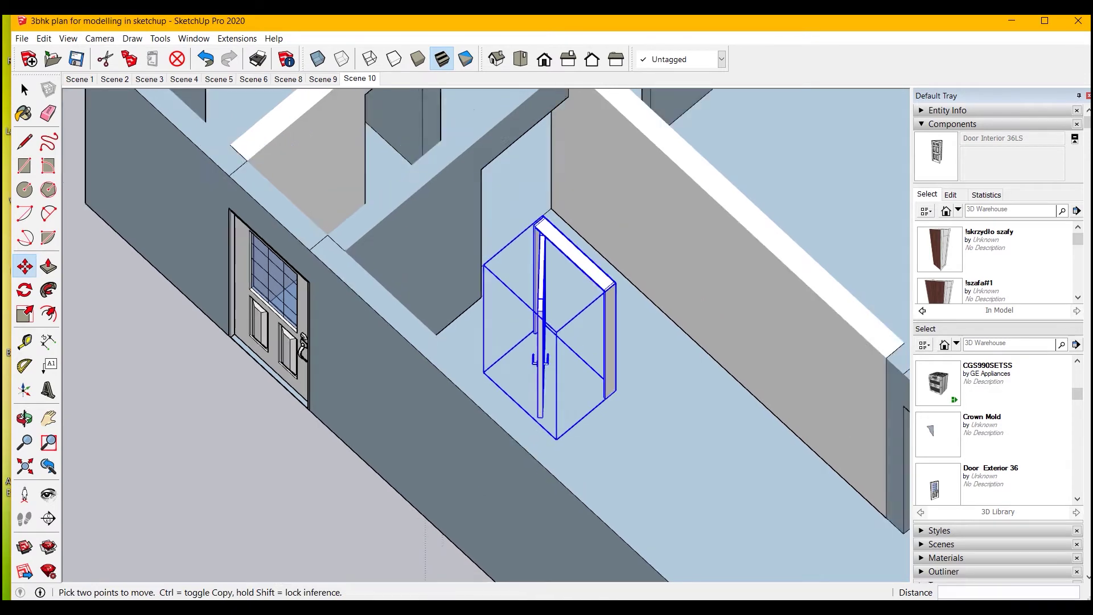
Rotate the open interior door about the vertical axis so its frame runs parallel to the inner wall with the doorway.
{"action": "scroll", "coordinate": [581, 391], "scroll_direction": "up", "scroll_amount": 1}
{"action": "scroll", "coordinate": [581, 391], "scroll_direction": "up", "scroll_amount": 2}
{"action": "middle_click_drag", "start_coordinate": [581, 391], "coordinate": [579, 402]}
{"action": "scroll", "coordinate": [580, 401], "scroll_direction": "down", "scroll_amount": 2}
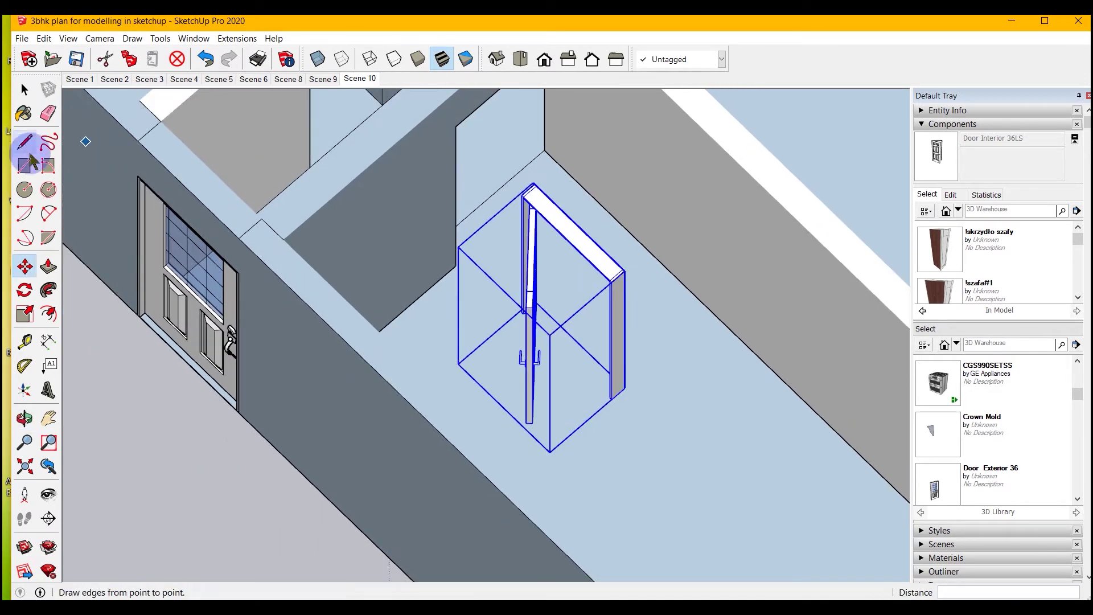
{"action": "left_click", "coordinate": [24, 290]}
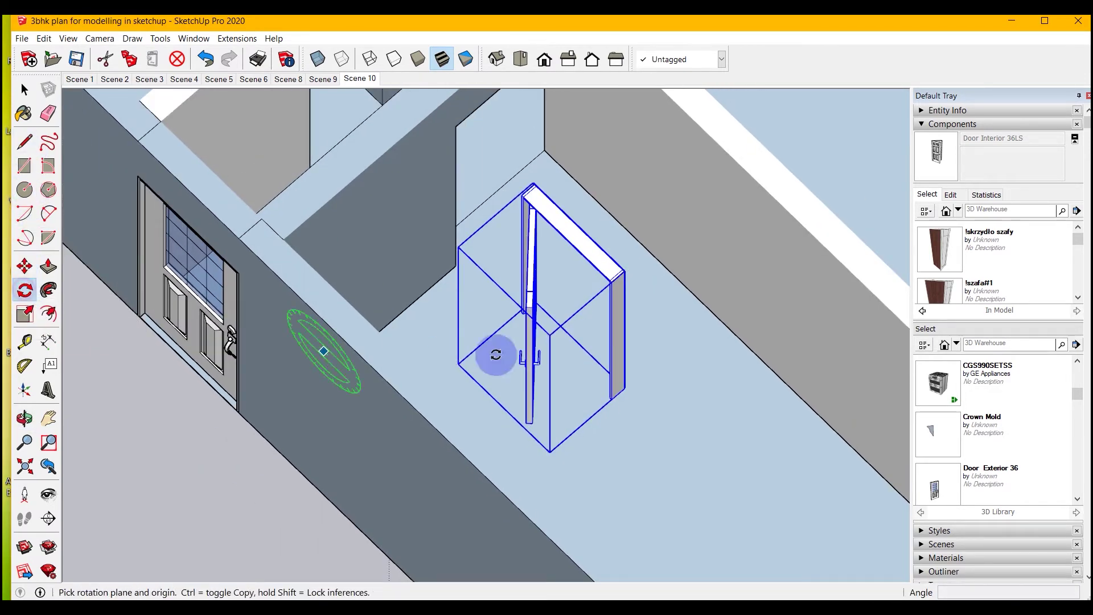
{"action": "left_click", "coordinate": [591, 253]}
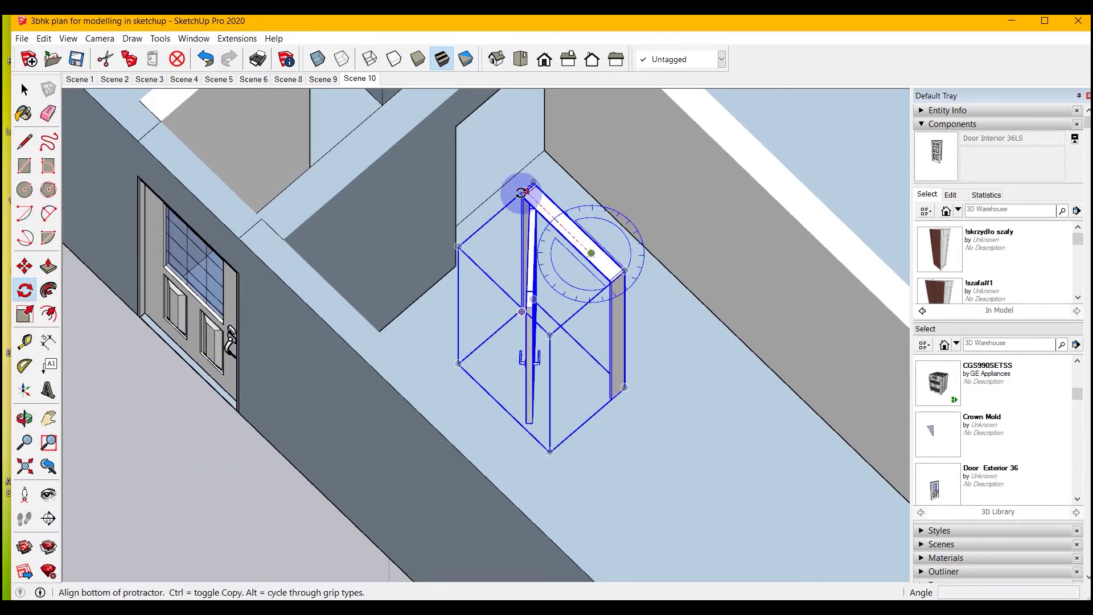
{"action": "left_click", "coordinate": [684, 337]}
{"action": "left_click", "coordinate": [713, 159]}
{"action": "key", "text": "space"}
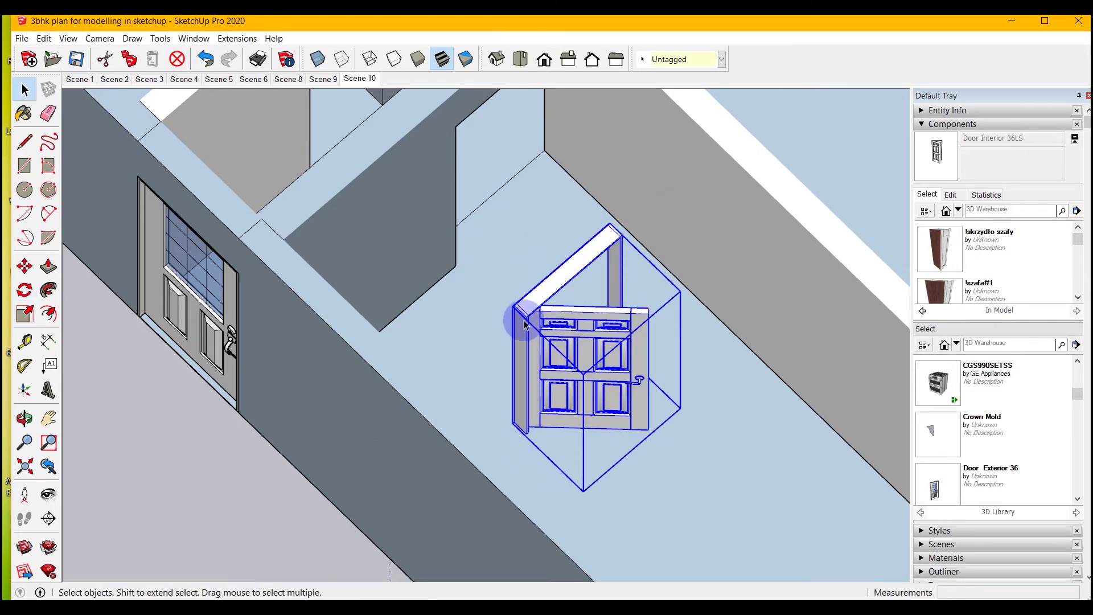
Mirror the interior door by scaling it to -1.00 along the red axis.
{"action": "left_click", "coordinate": [24, 320]}
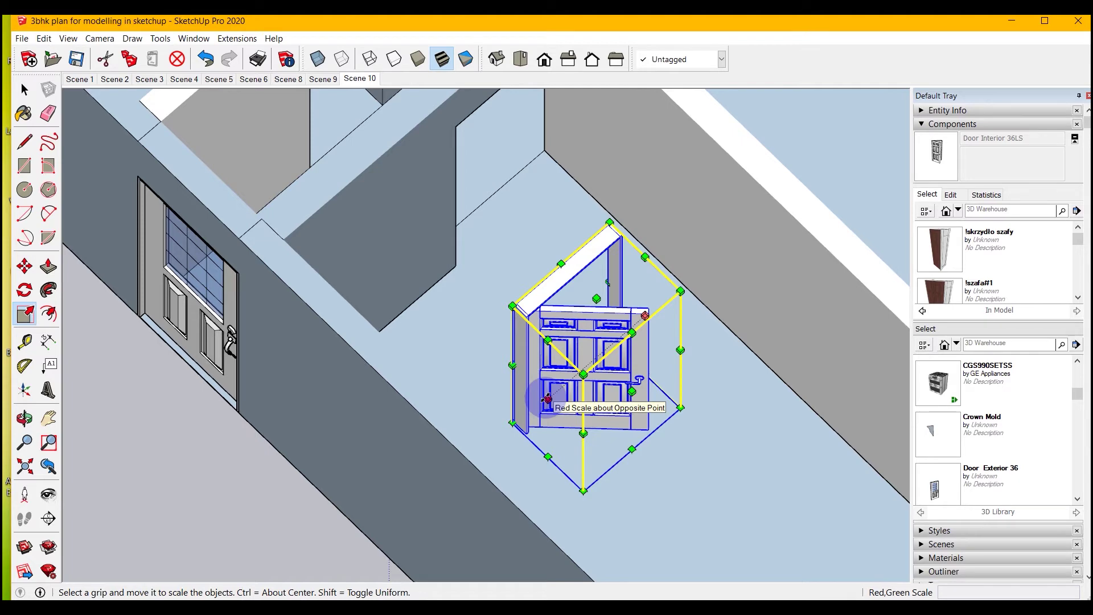
{"action": "middle_click_drag", "start_coordinate": [652, 494], "coordinate": [515, 493]}
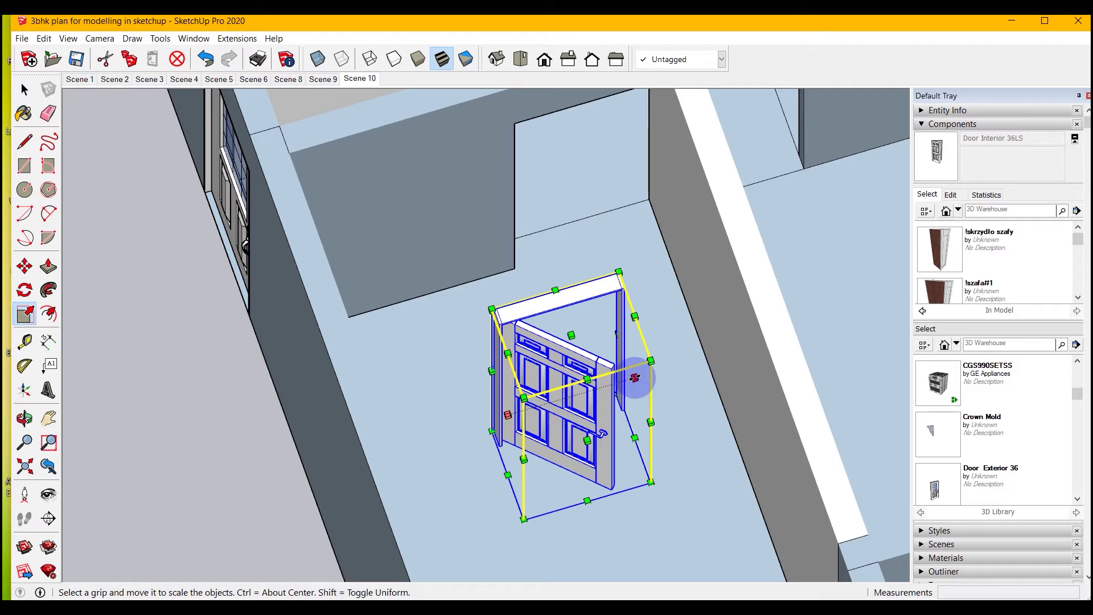
{"action": "left_click_drag", "start_coordinate": [635, 377], "coordinate": [388, 430]}
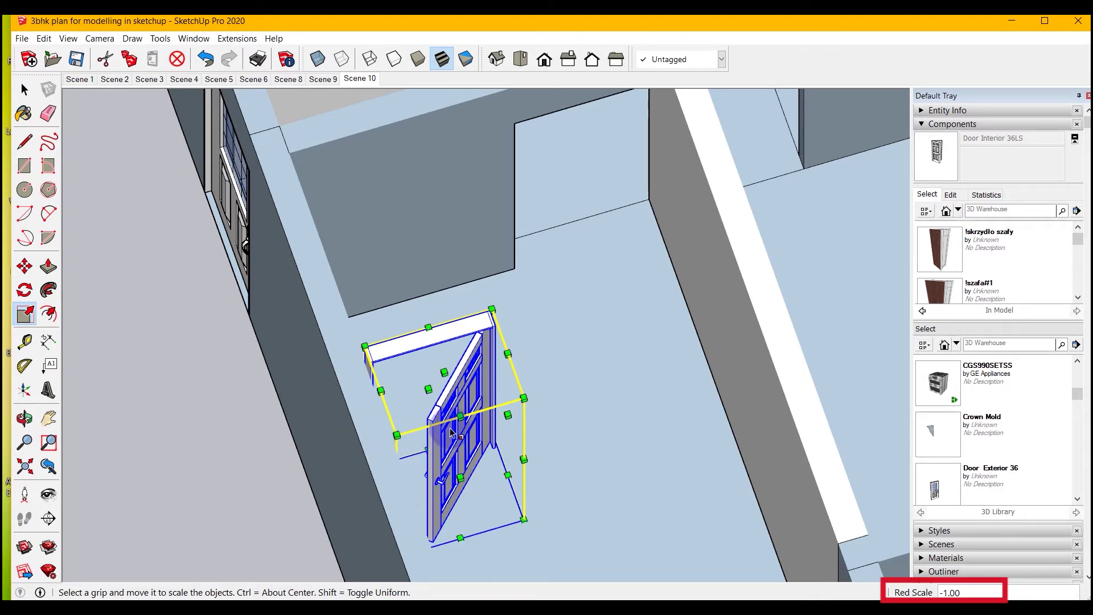
{"action": "scroll", "coordinate": [494, 498], "scroll_direction": "down", "scroll_amount": 2}
{"action": "scroll", "coordinate": [459, 405], "scroll_direction": "up", "scroll_amount": 4}
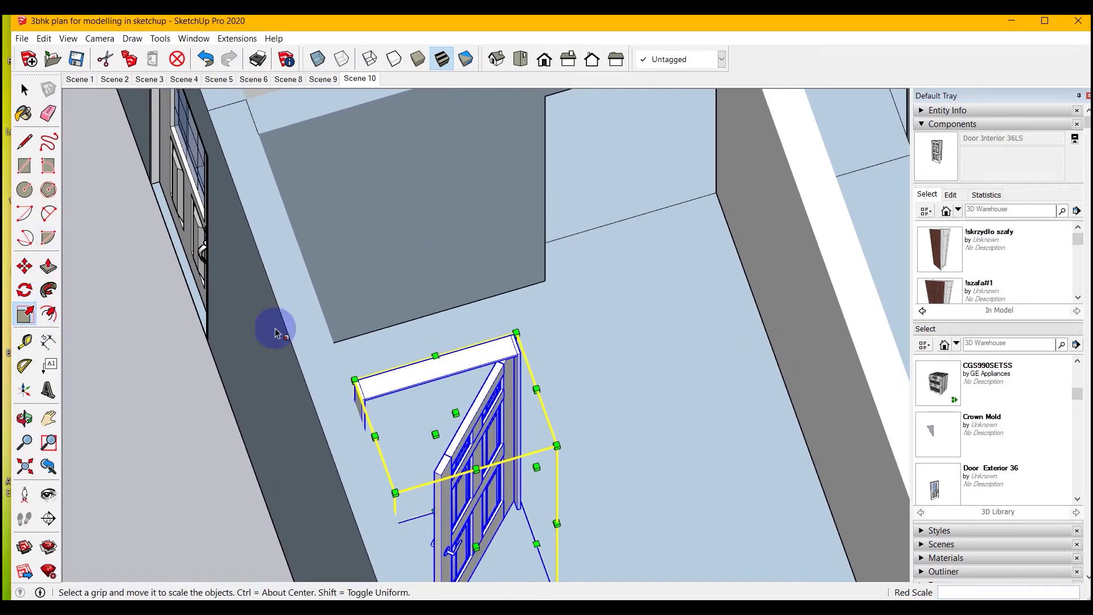
Move the mirrored door by its upper frame corner onto the upper corner of the inner wall's doorway.
{"action": "left_click", "coordinate": [25, 265]}
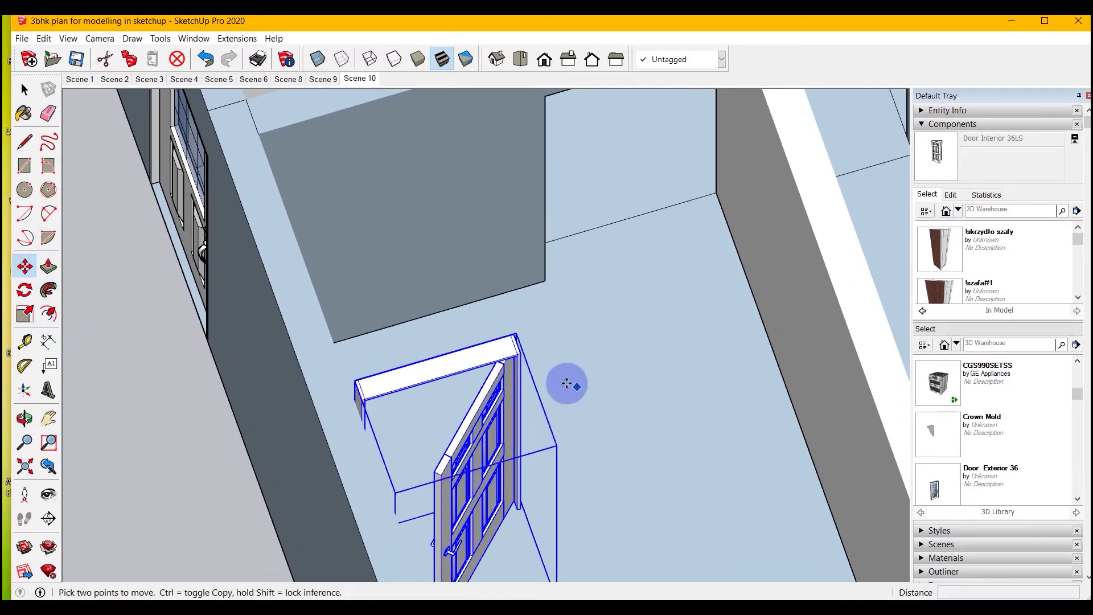
{"action": "left_click", "coordinate": [523, 353]}
{"action": "scroll", "coordinate": [556, 449], "scroll_direction": "down", "scroll_amount": 1}
{"action": "scroll", "coordinate": [683, 151], "scroll_direction": "up", "scroll_amount": 1}
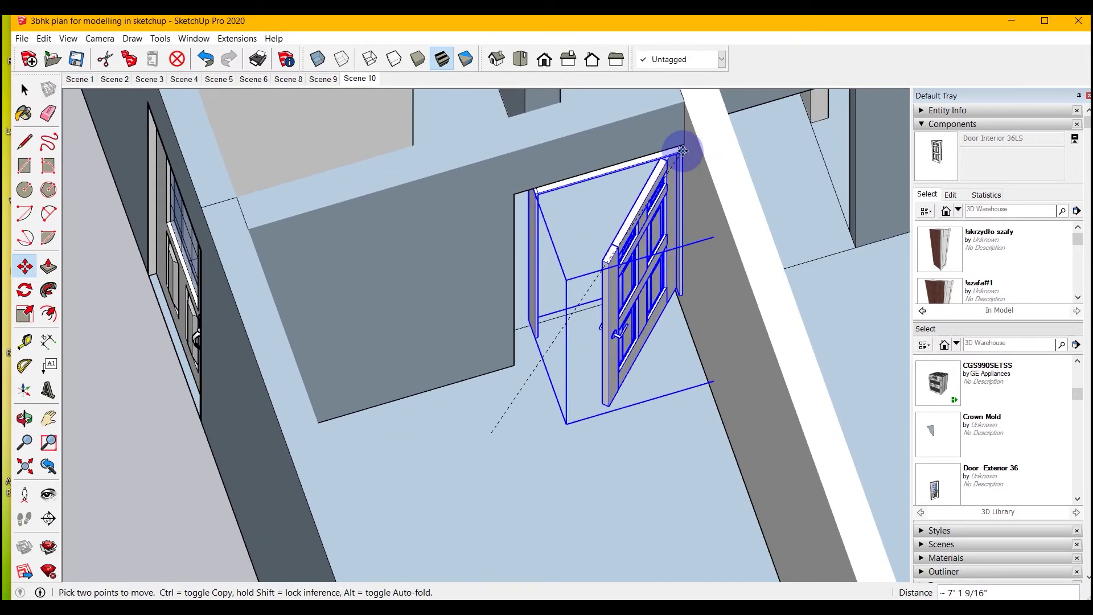
{"action": "left_click", "coordinate": [685, 140]}
{"action": "middle_click_drag", "start_coordinate": [532, 434], "coordinate": [532, 465]}
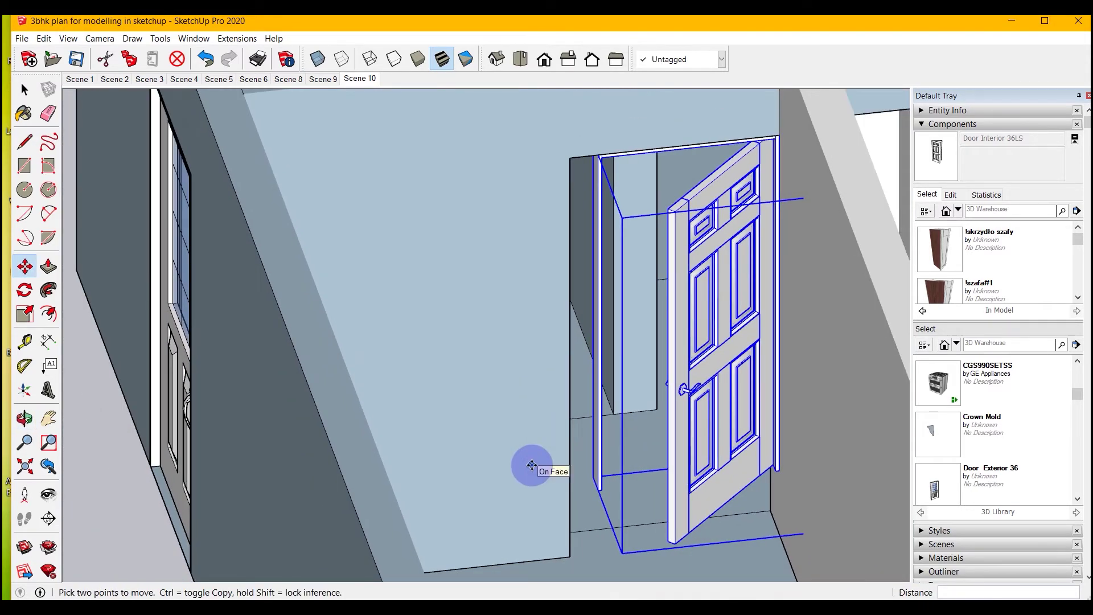
Collapse the component browser and hide the floor tag to expose the bottom of the doorway.
{"action": "left_click", "coordinate": [25, 314]}
{"action": "middle_click_drag", "start_coordinate": [702, 582], "coordinate": [692, 484]}
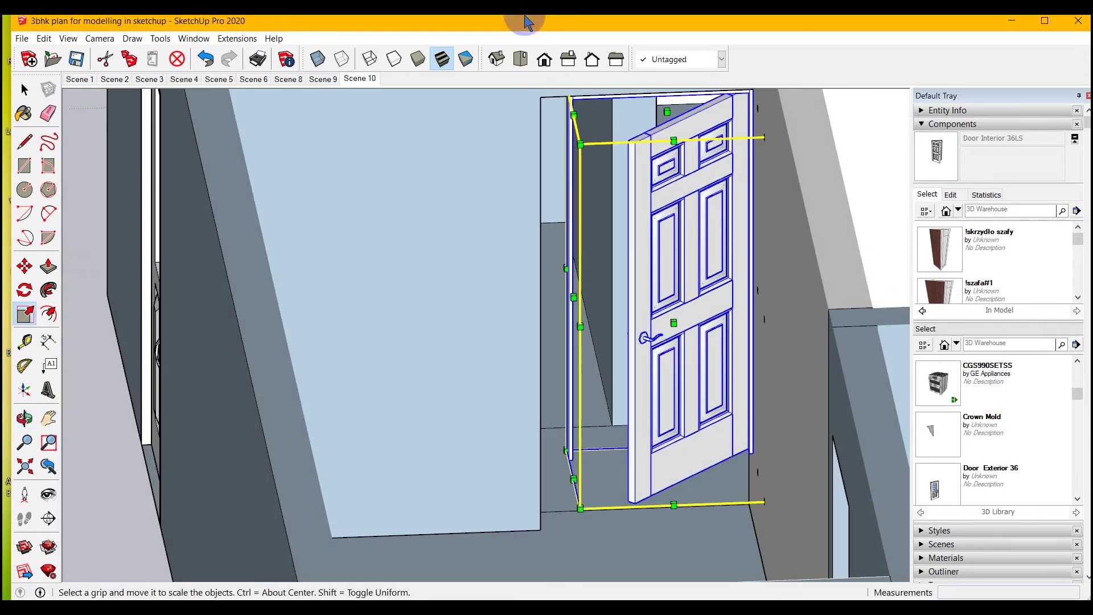
{"action": "left_click", "coordinate": [922, 123]}
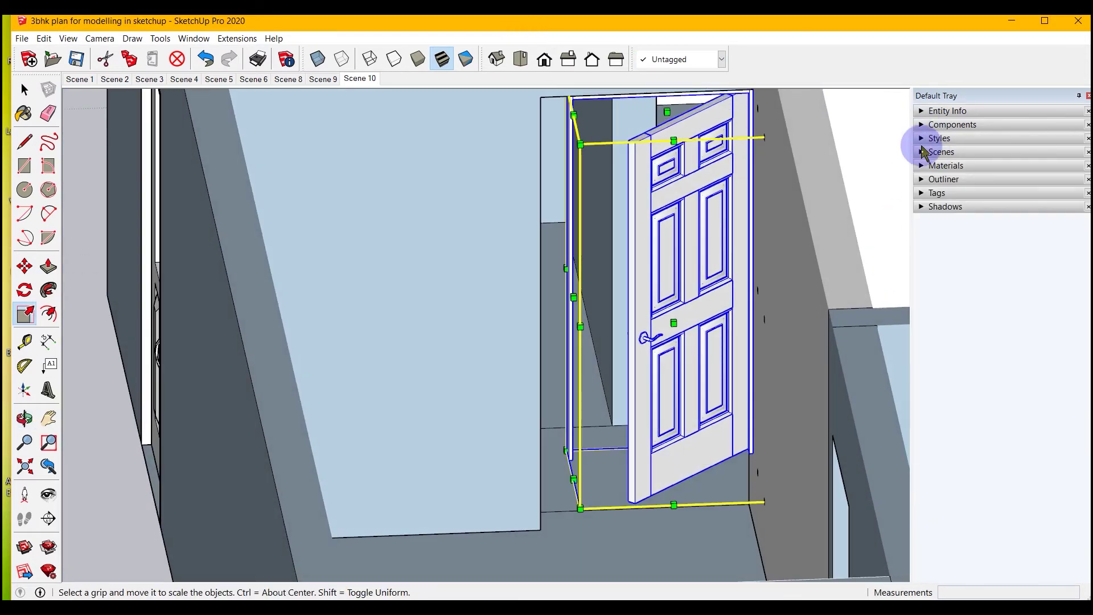
{"action": "left_click", "coordinate": [921, 193]}
{"action": "left_click", "coordinate": [920, 293]}
Scale the interior door down to the wall's bottom edge and by 1.14 in width to fill the doorway, and deselect it.
{"action": "middle_click_drag", "start_coordinate": [635, 554], "coordinate": [630, 273]}
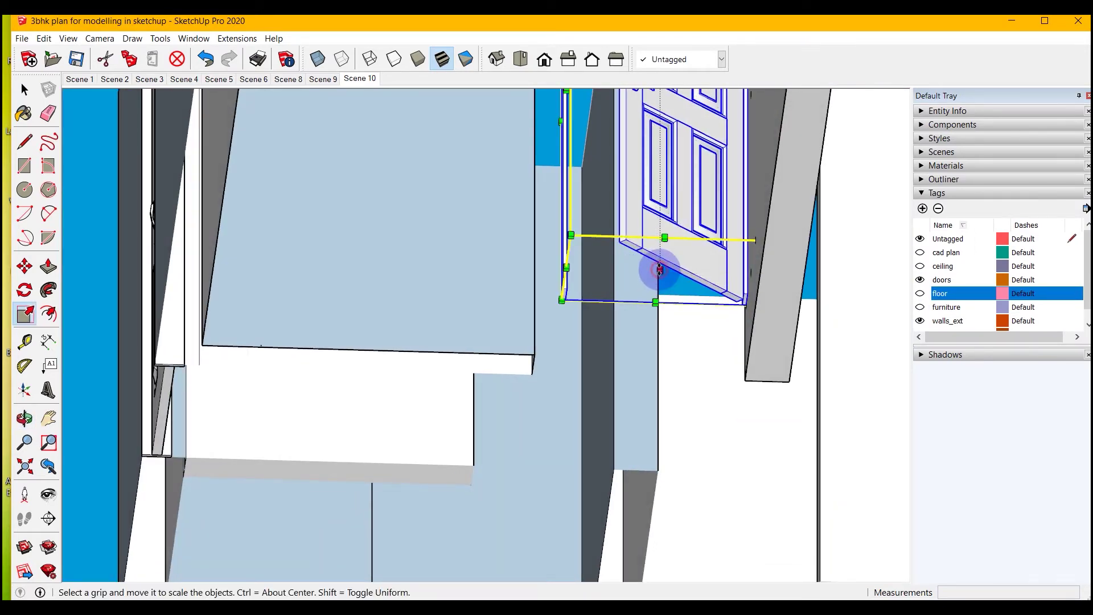
{"action": "left_click_drag", "start_coordinate": [659, 269], "coordinate": [755, 352]}
{"action": "middle_click_drag", "start_coordinate": [627, 418], "coordinate": [496, 208]}
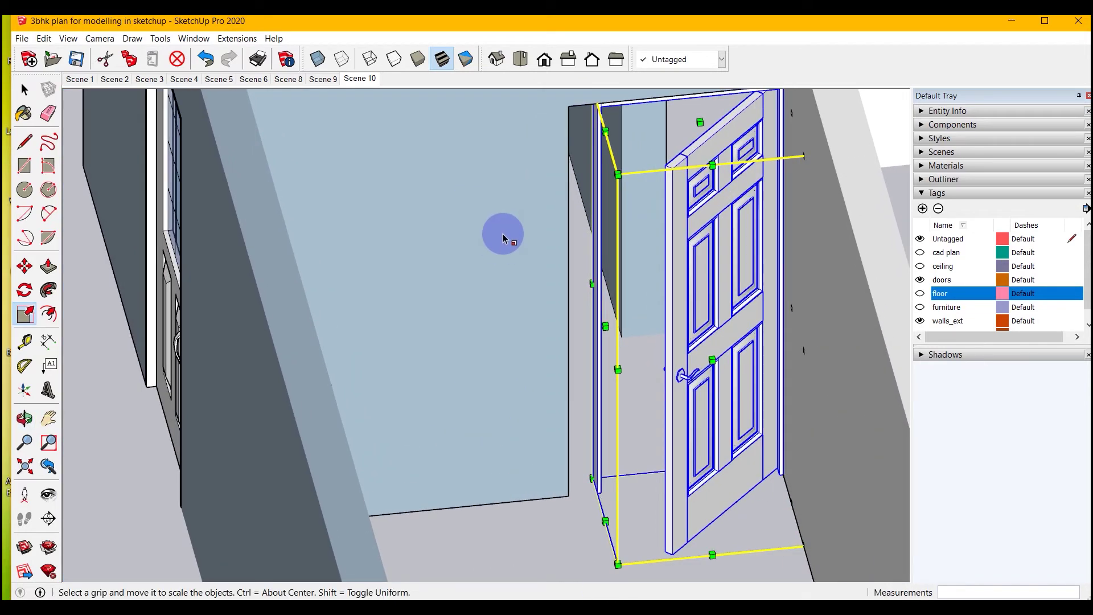
{"action": "scroll", "coordinate": [501, 234], "scroll_direction": "up", "scroll_amount": 3}
{"action": "scroll", "coordinate": [586, 337], "scroll_direction": "down", "scroll_amount": 1}
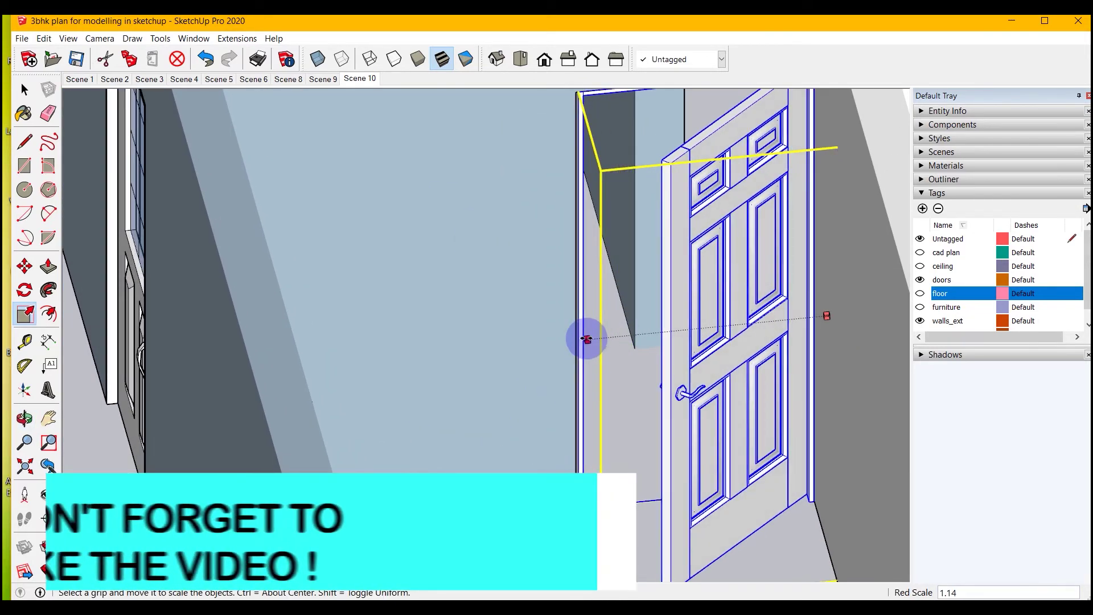
{"action": "scroll", "coordinate": [591, 459], "scroll_direction": "down", "scroll_amount": 2}
{"action": "left_click", "coordinate": [24, 89]}
{"action": "left_click", "coordinate": [562, 390]}
Copy the fitted interior door by its lower frame corner into the small room behind the adjoining wall's doorway.
{"action": "middle_click_drag", "start_coordinate": [561, 391], "coordinate": [700, 389]}
{"action": "middle_click_drag", "start_coordinate": [497, 285], "coordinate": [456, 363]}
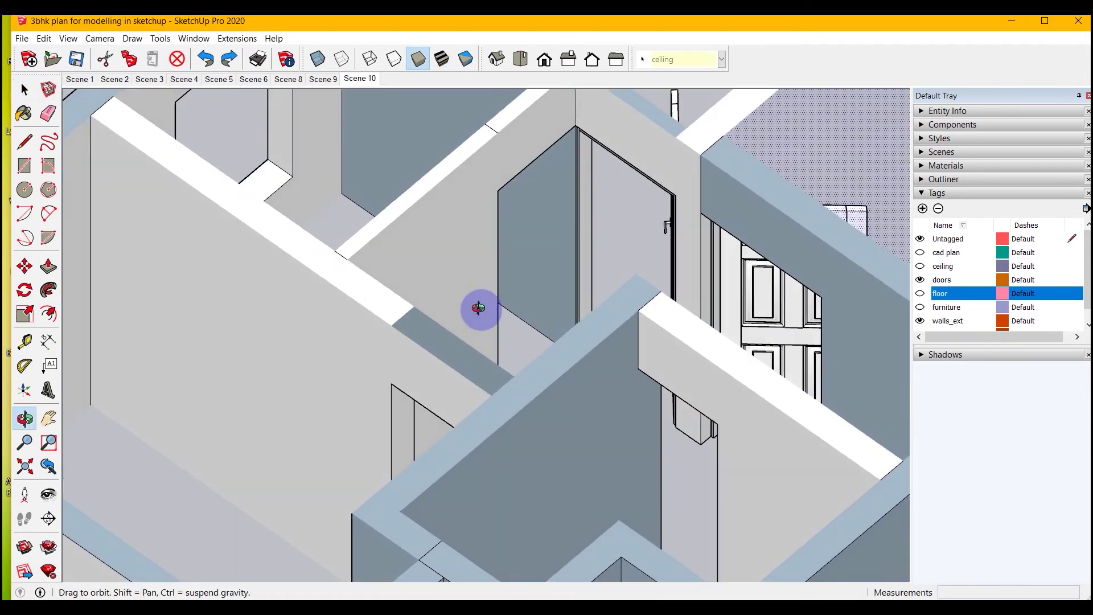
{"action": "left_click", "coordinate": [695, 139]}
{"action": "scroll", "coordinate": [575, 517], "scroll_direction": "down", "scroll_amount": 3}
{"action": "key", "text": "m"}
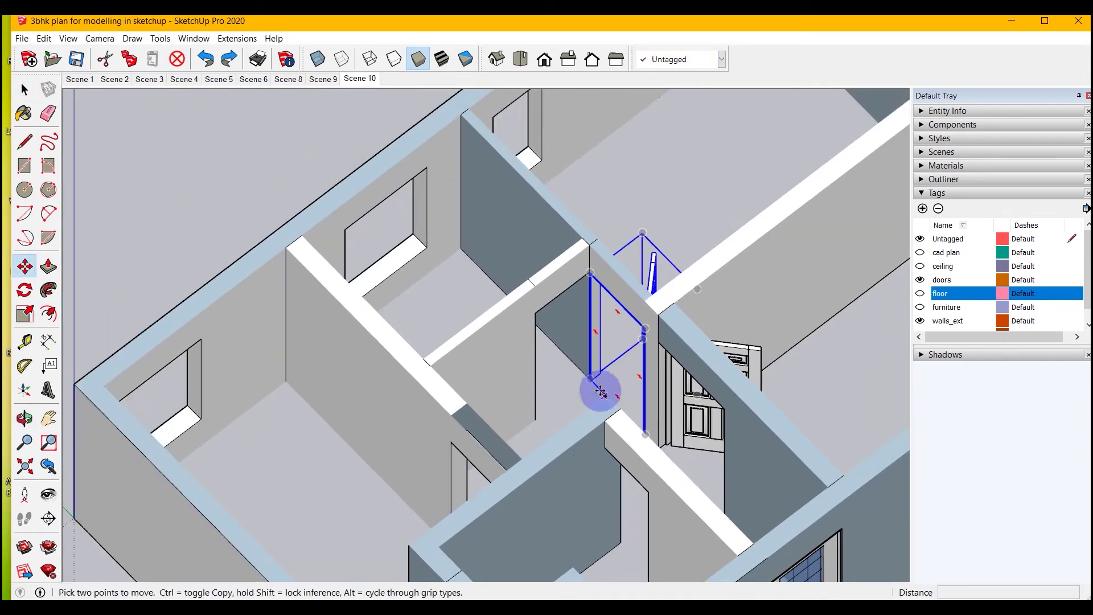
{"action": "left_click", "coordinate": [594, 381]}
{"action": "key", "text": "ctrl"}
{"action": "left_click", "coordinate": [426, 340]}
{"action": "key", "text": "space"}
Rotate the copied door about its frame corner so the frame runs parallel to the adjoining wall.
{"action": "scroll", "coordinate": [438, 358], "scroll_direction": "down", "scroll_amount": 1}
{"action": "scroll", "coordinate": [467, 329], "scroll_direction": "up", "scroll_amount": 3}
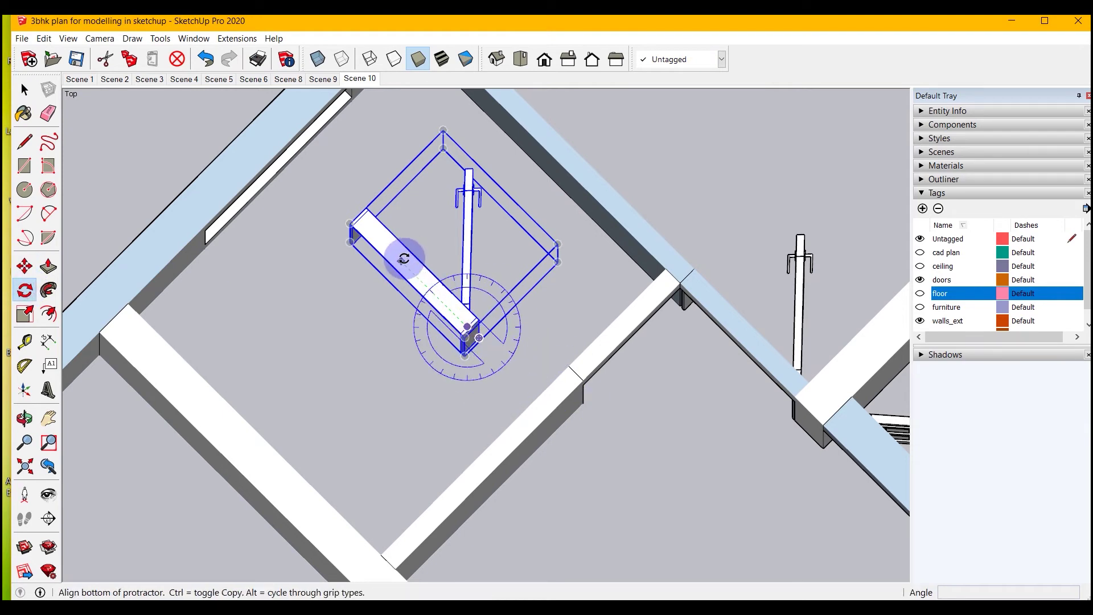
{"action": "left_click", "coordinate": [404, 259]}
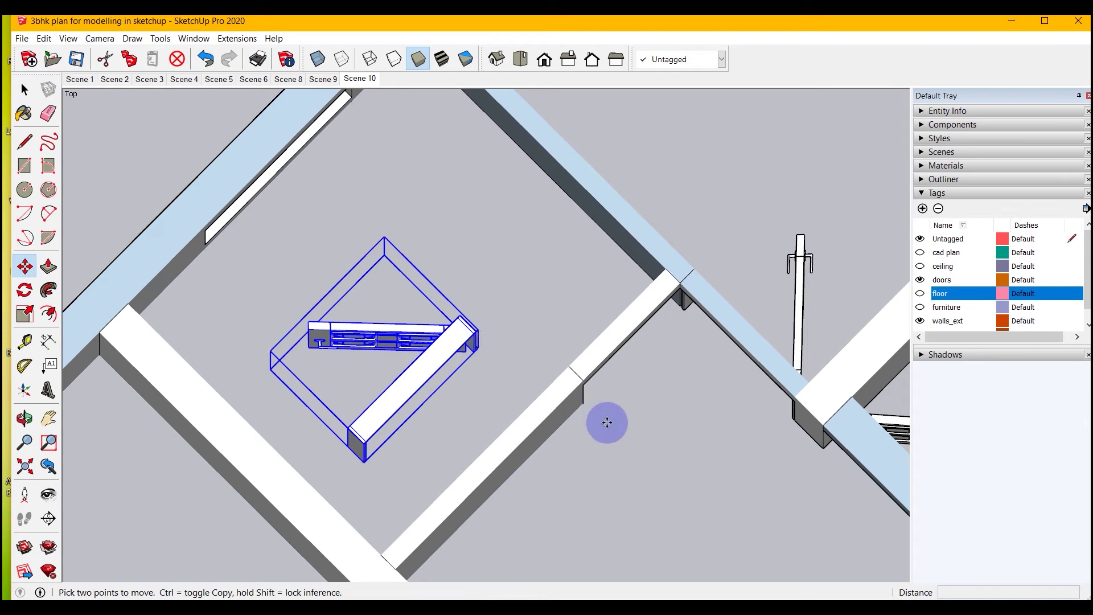
Move the rotated door copy by its upper frame corner onto the upper corner of the adjoining doorway, and deselect it.
{"action": "middle_click_drag", "start_coordinate": [587, 417], "coordinate": [590, 254]}
{"action": "scroll", "coordinate": [529, 258], "scroll_direction": "up", "scroll_amount": 5}
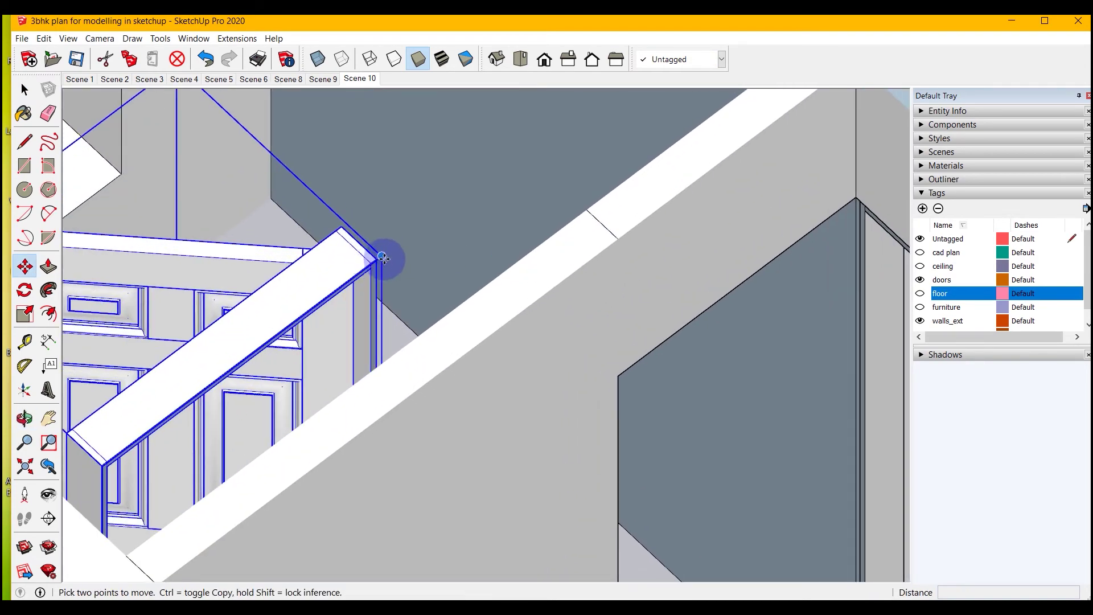
{"action": "left_click", "coordinate": [378, 259]}
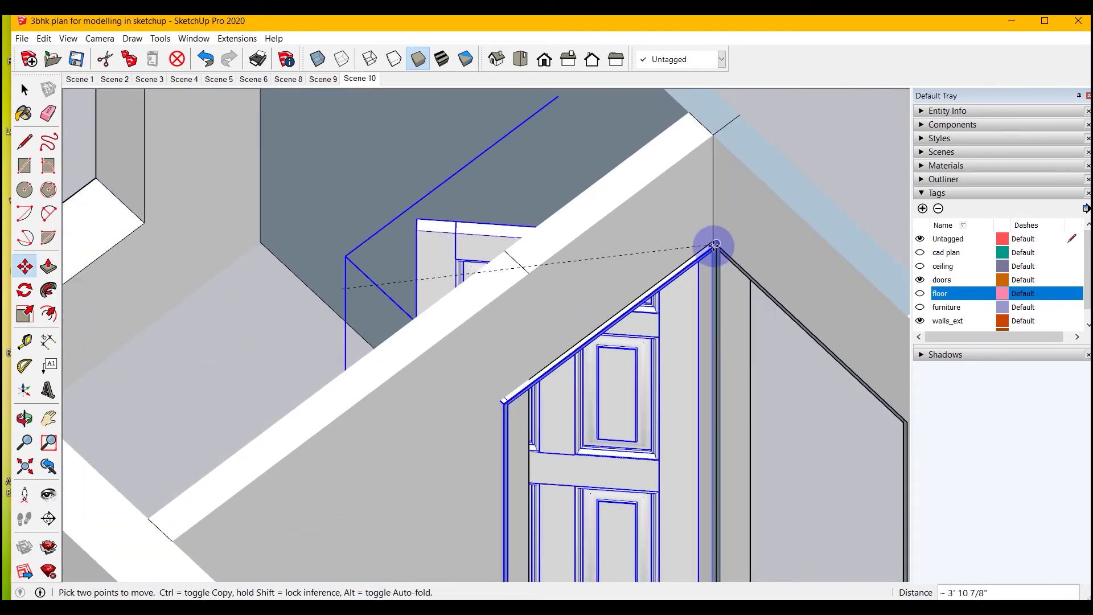
{"action": "left_click", "coordinate": [707, 242]}
{"action": "scroll", "coordinate": [712, 250], "scroll_direction": "up", "scroll_amount": 4}
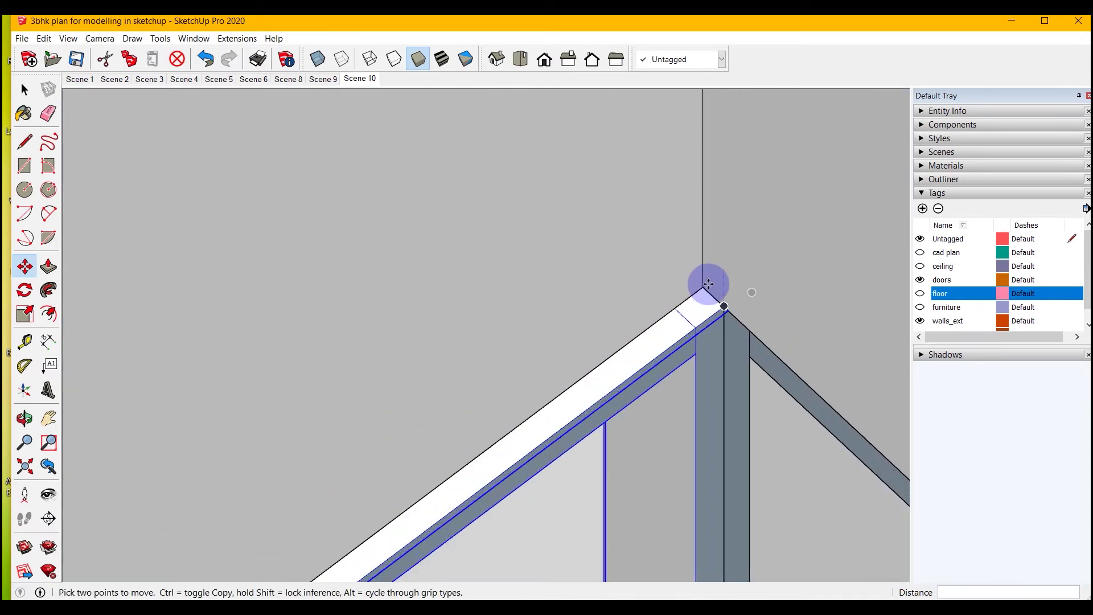
{"action": "scroll", "coordinate": [724, 308], "scroll_direction": "down", "scroll_amount": 6}
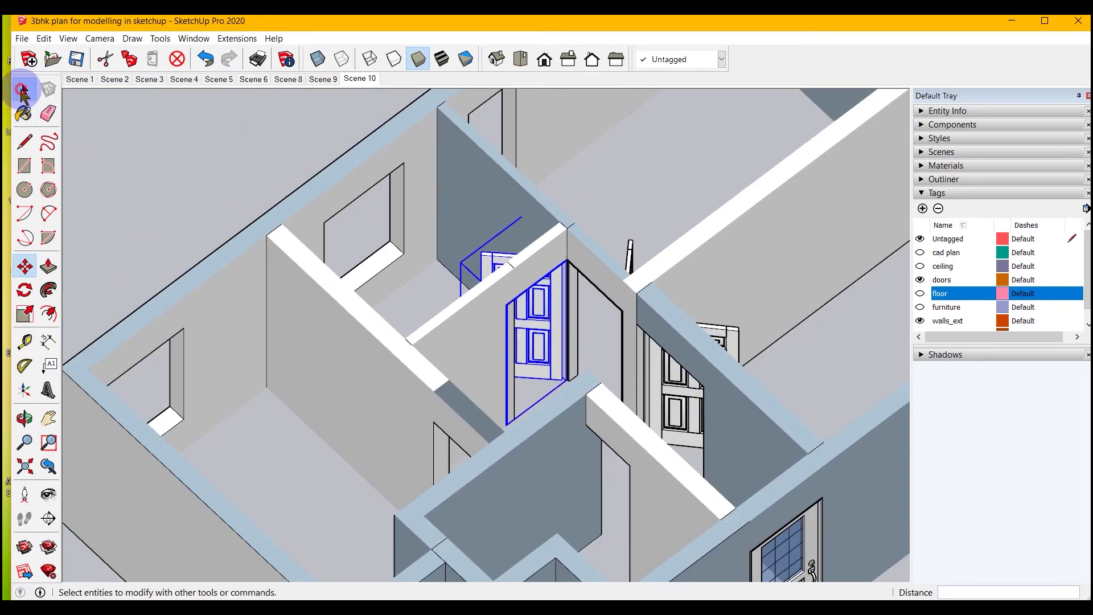
{"action": "left_click", "coordinate": [22, 89]}
{"action": "left_click", "coordinate": [350, 336]}
With X-ray display on, scale the door copy by about 0.87 in width to fit the adjoining doorway.
{"action": "scroll", "coordinate": [366, 295], "scroll_direction": "down", "scroll_amount": 4}
{"action": "middle_click_drag", "start_coordinate": [433, 336], "coordinate": [202, 245]}
{"action": "middle_click_drag", "start_coordinate": [401, 254], "coordinate": [789, 471]}
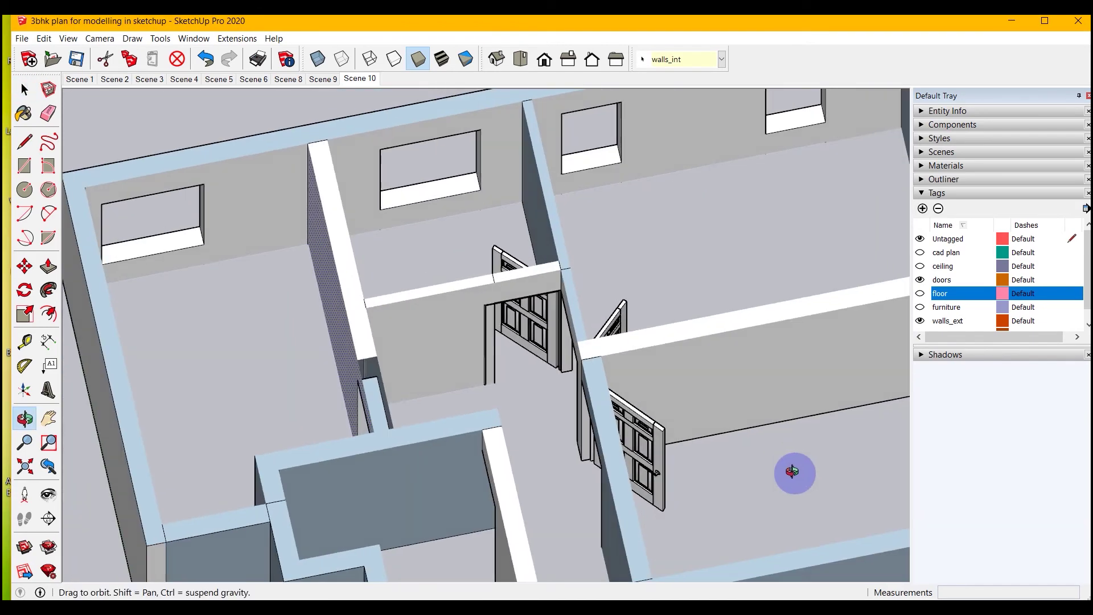
{"action": "scroll", "coordinate": [563, 336], "scroll_direction": "up", "scroll_amount": 6}
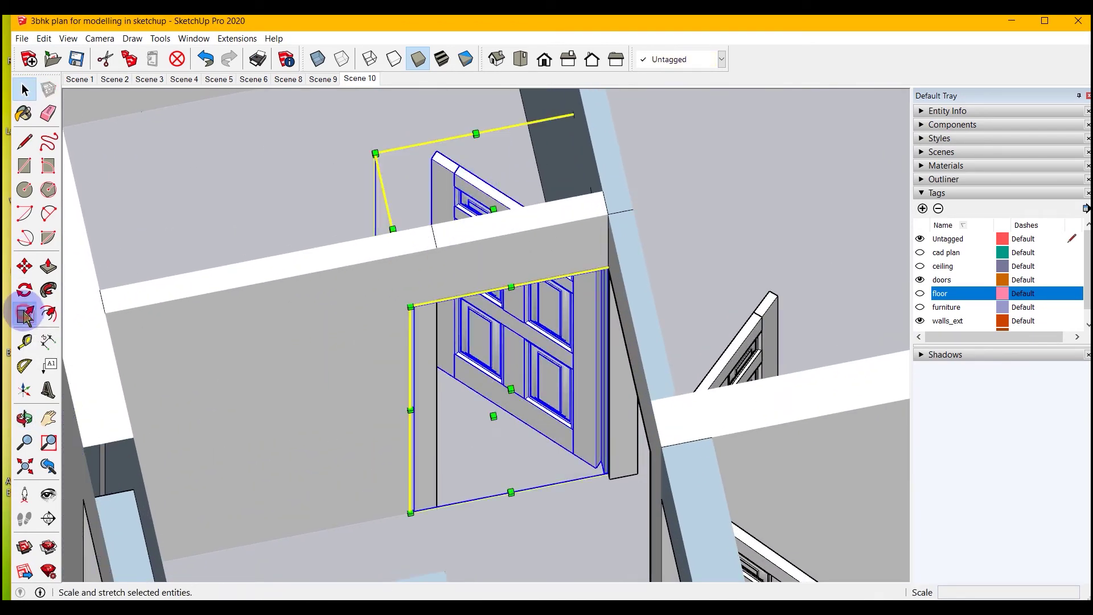
{"action": "left_click", "coordinate": [327, 65]}
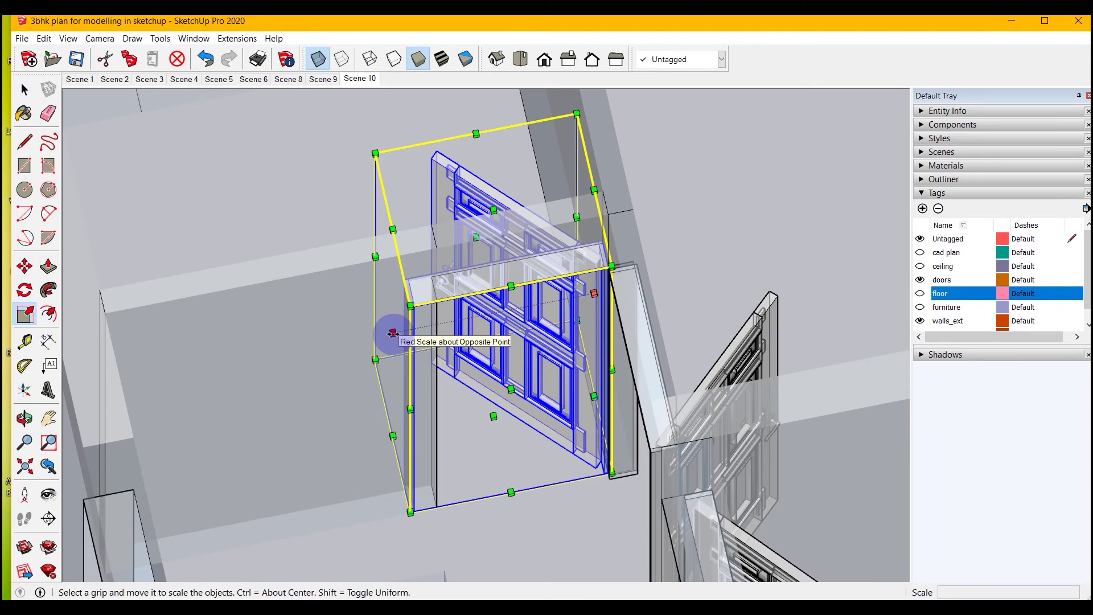
{"action": "left_click_drag", "start_coordinate": [393, 332], "coordinate": [436, 342]}
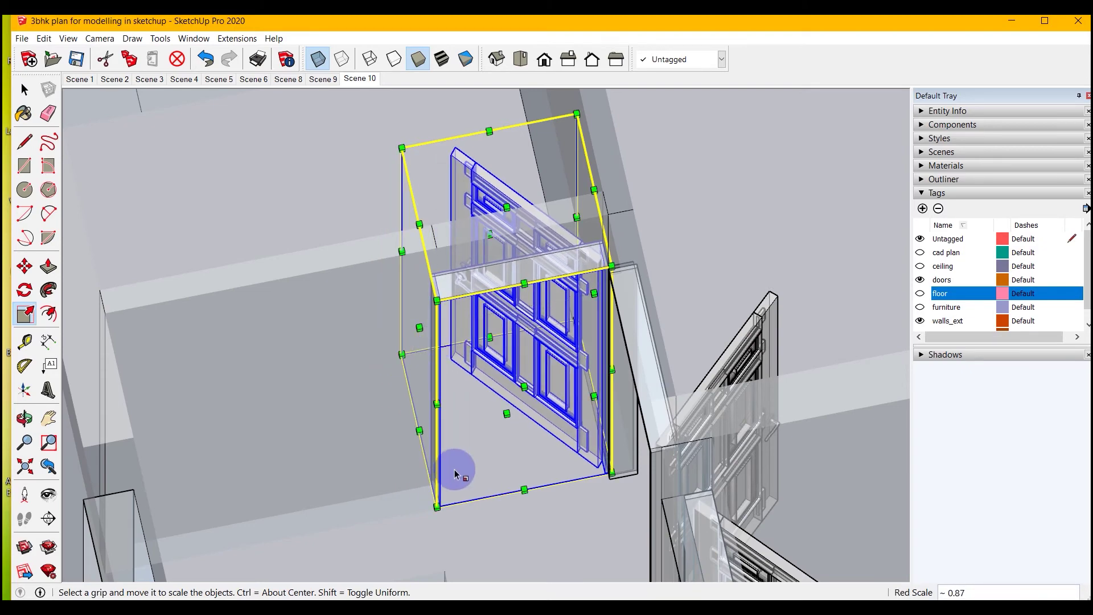
Turn off the X-ray display, deselect the door and show the floor tag again.
{"action": "middle_click_drag", "start_coordinate": [503, 482], "coordinate": [491, 322]}
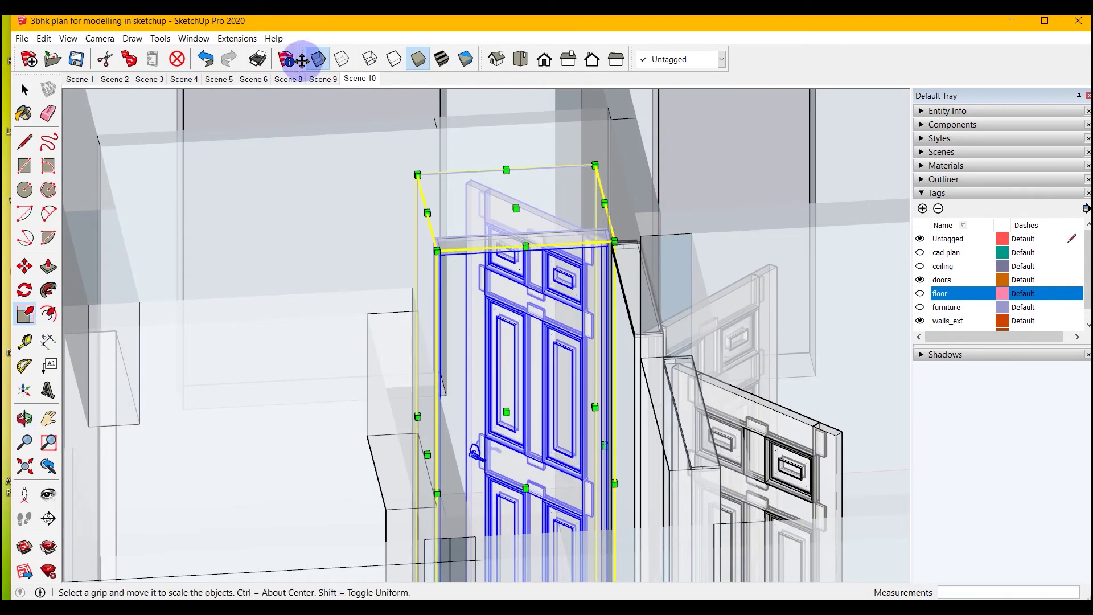
{"action": "left_click", "coordinate": [319, 62]}
{"action": "middle_click_drag", "start_coordinate": [613, 345], "coordinate": [373, 360]}
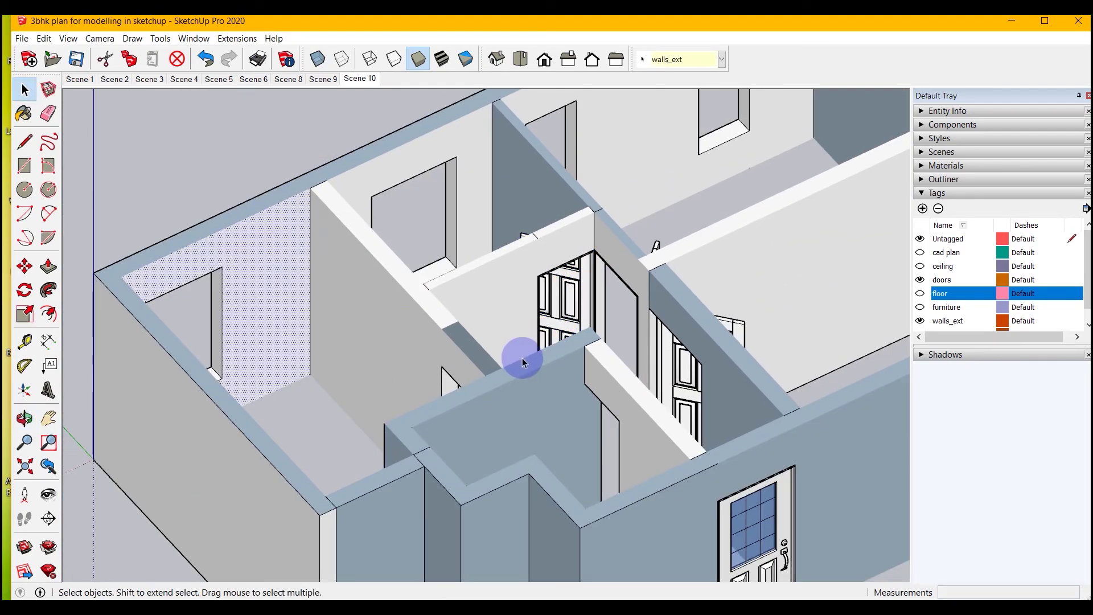
{"action": "middle_click_drag", "start_coordinate": [956, 370], "coordinate": [1053, 479]}
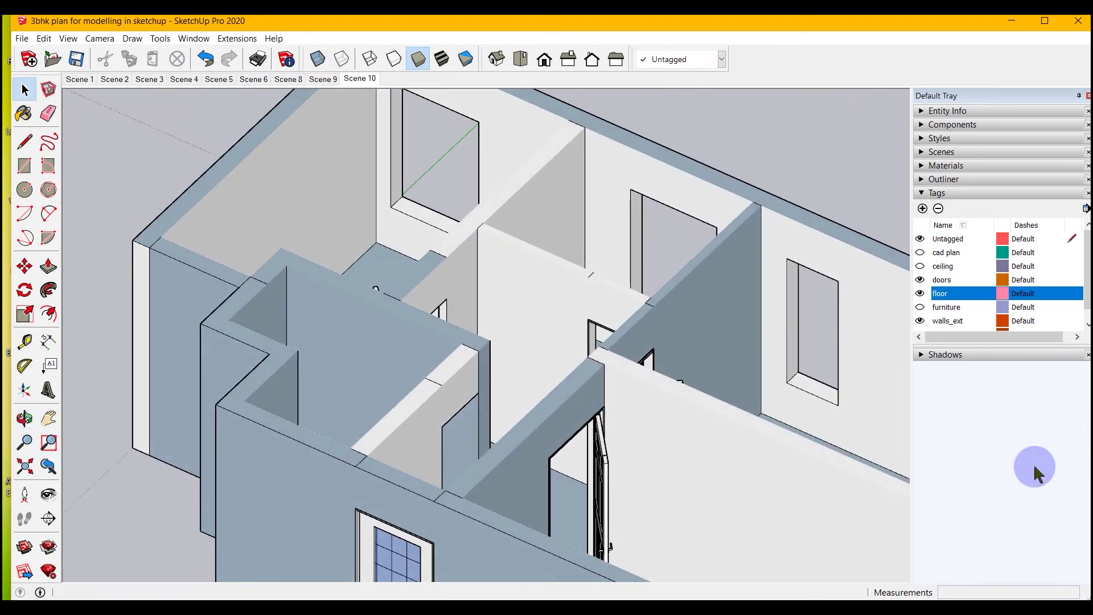
Copy the dark six-pane window from the ground outside onto the lower corner of the corner room's window opening.
{"action": "scroll", "coordinate": [267, 306], "scroll_direction": "down", "scroll_amount": 2}
{"action": "scroll", "coordinate": [350, 193], "scroll_direction": "down", "scroll_amount": 4}
{"action": "scroll", "coordinate": [393, 469], "scroll_direction": "up", "scroll_amount": 2}
{"action": "scroll", "coordinate": [393, 469], "scroll_direction": "up", "scroll_amount": 5}
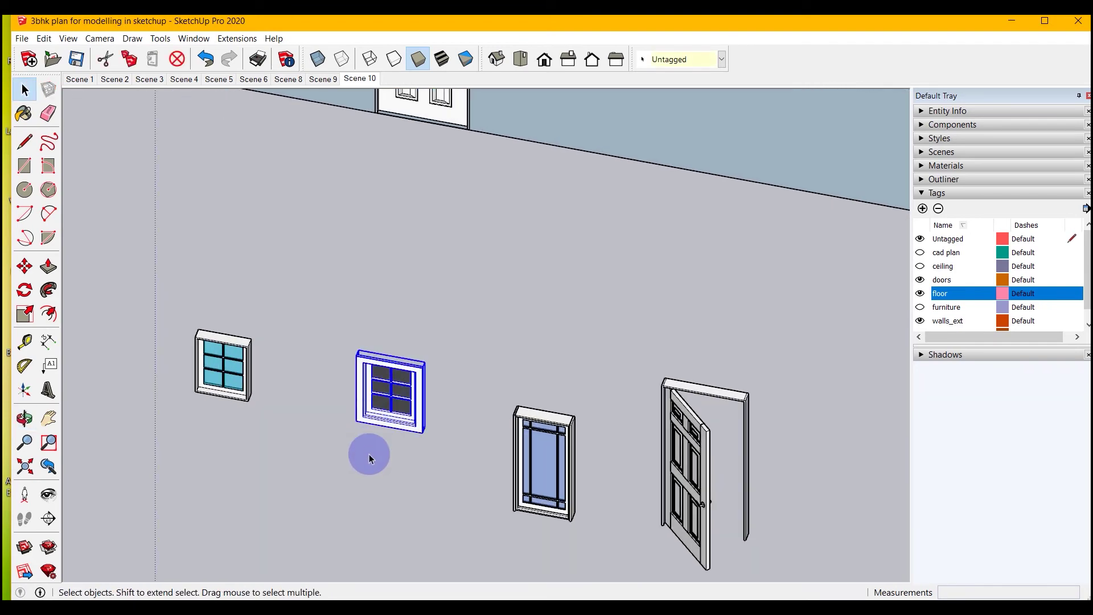
{"action": "key", "text": "ctrl"}
{"action": "left_click", "coordinate": [358, 431]}
{"action": "scroll", "coordinate": [335, 471], "scroll_direction": "down", "scroll_amount": 5}
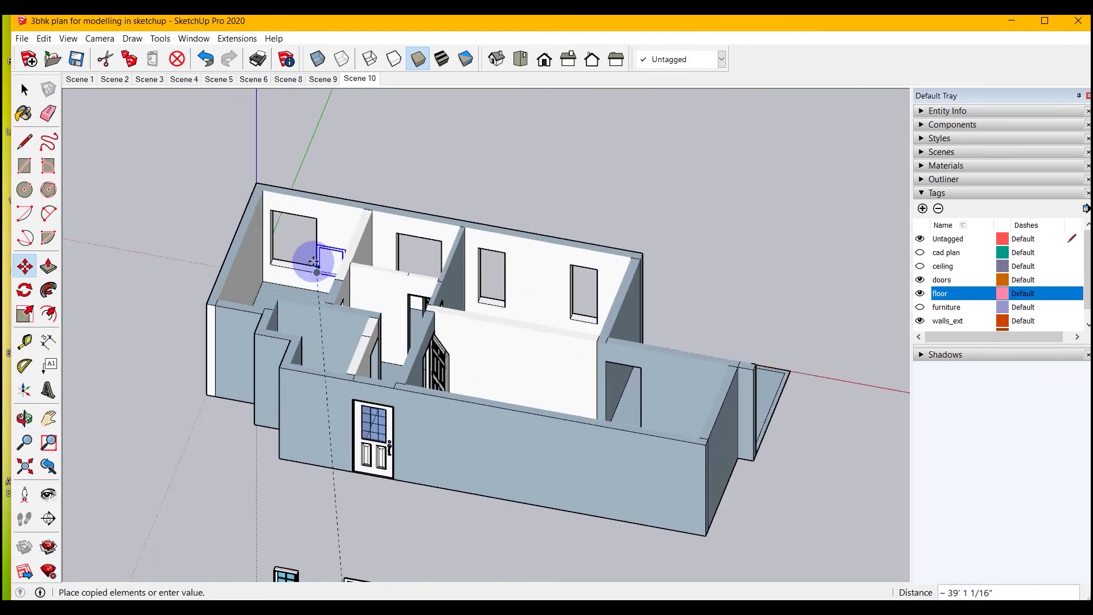
{"action": "scroll", "coordinate": [310, 263], "scroll_direction": "up", "scroll_amount": 8}
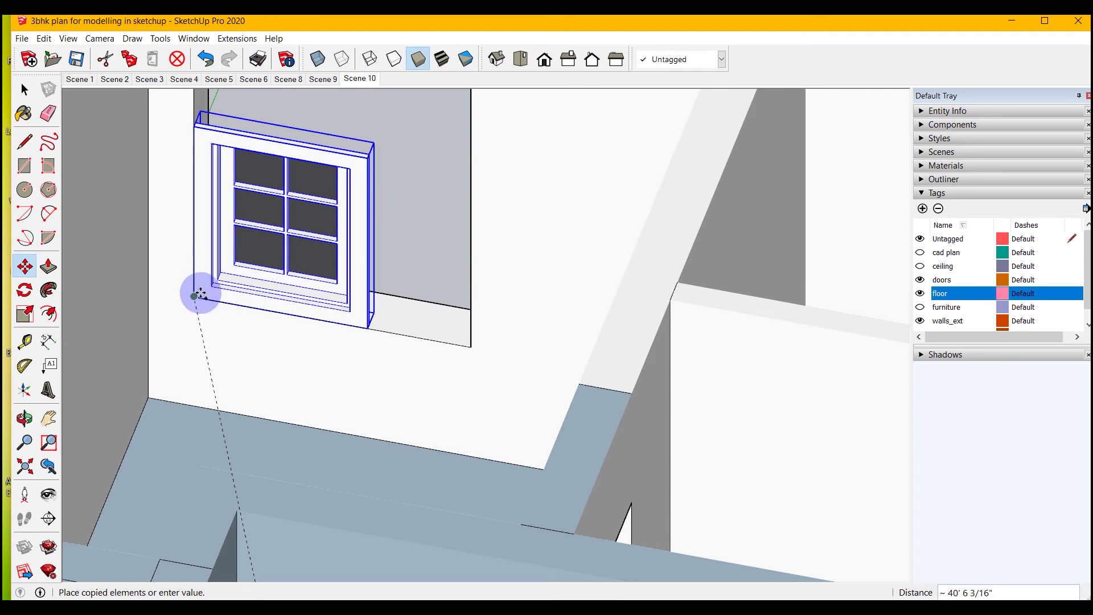
{"action": "left_click", "coordinate": [200, 293]}
{"action": "scroll", "coordinate": [365, 418], "scroll_direction": "down", "scroll_amount": 2}
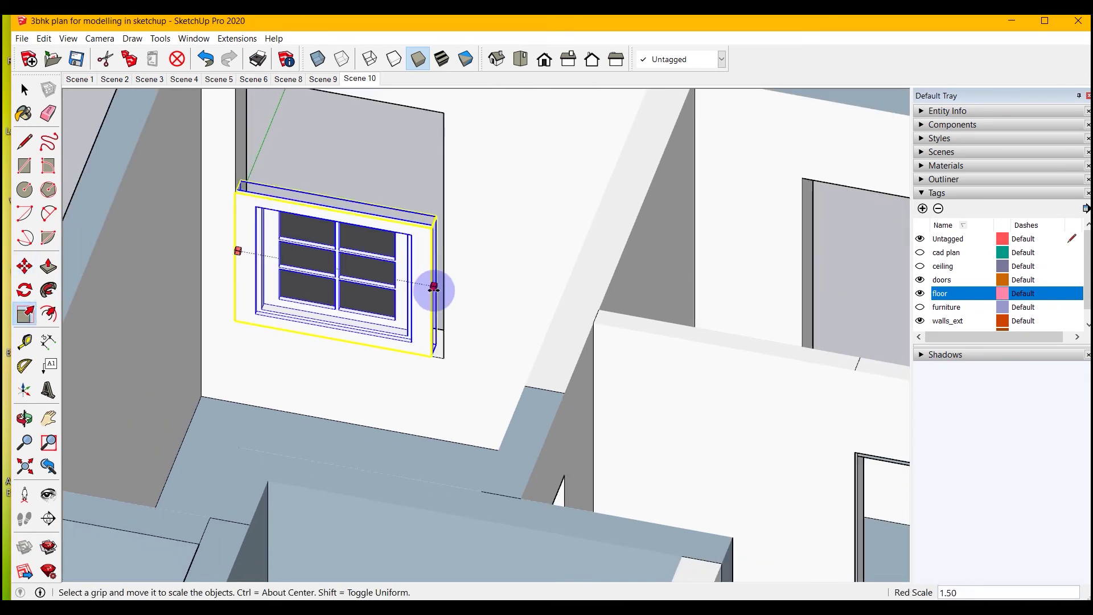
Scale the copied dark window to the opening's full width and by 1.92 in height, and deselect it.
{"action": "left_click_drag", "start_coordinate": [342, 204], "coordinate": [357, 96]}
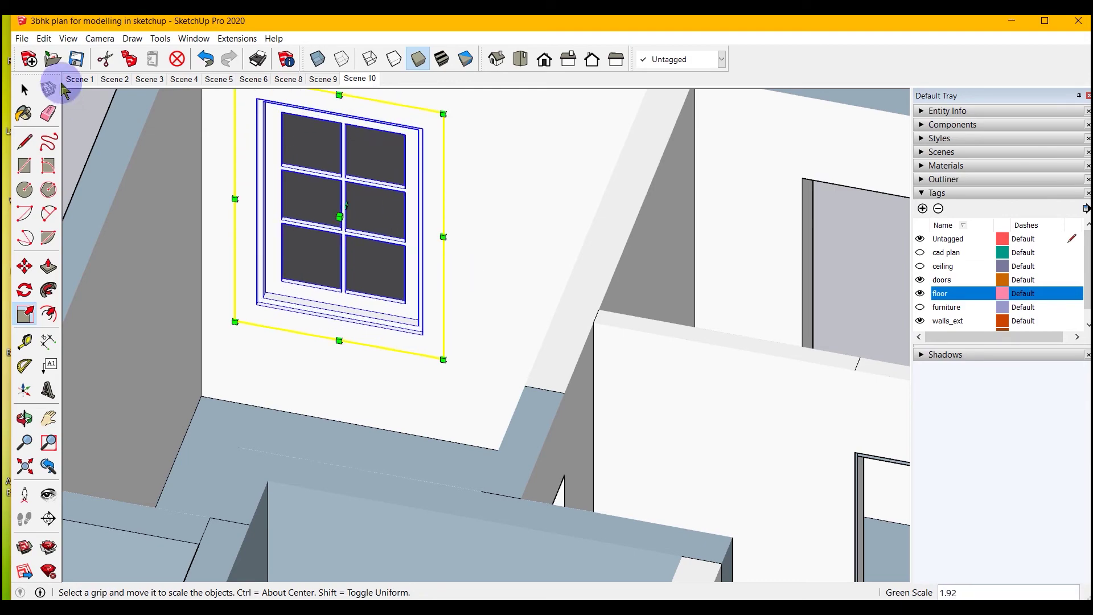
{"action": "left_click", "coordinate": [25, 90]}
{"action": "left_click", "coordinate": [190, 279]}
Inspect the fitted dark window from outside the exterior wall.
{"action": "scroll", "coordinate": [370, 387], "scroll_direction": "down", "scroll_amount": 4}
{"action": "middle_click_drag", "start_coordinate": [364, 427], "coordinate": [114, 399]}
{"action": "middle_click_drag", "start_coordinate": [285, 305], "coordinate": [277, 292]}
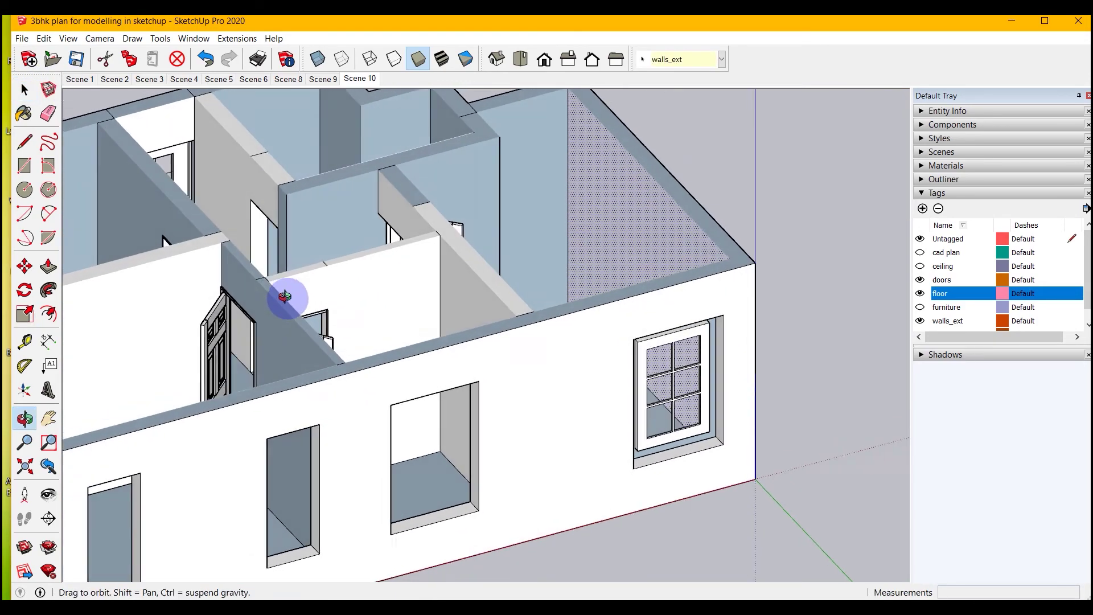
{"action": "scroll", "coordinate": [655, 342], "scroll_direction": "up", "scroll_amount": 5}
{"action": "scroll", "coordinate": [620, 321], "scroll_direction": "down", "scroll_amount": 3}
{"action": "middle_click_drag", "start_coordinate": [621, 342], "coordinate": [843, 439]}
{"action": "middle_click_drag", "start_coordinate": [216, 410], "coordinate": [495, 510]}
Copy the light-blue six-pane window from the ground outside onto the lower corner of the window opening in the room beside the corner room.
{"action": "scroll", "coordinate": [598, 410], "scroll_direction": "down", "scroll_amount": 3}
{"action": "scroll", "coordinate": [527, 215], "scroll_direction": "down", "scroll_amount": 3}
{"action": "middle_click_drag", "start_coordinate": [478, 450], "coordinate": [439, 409]}
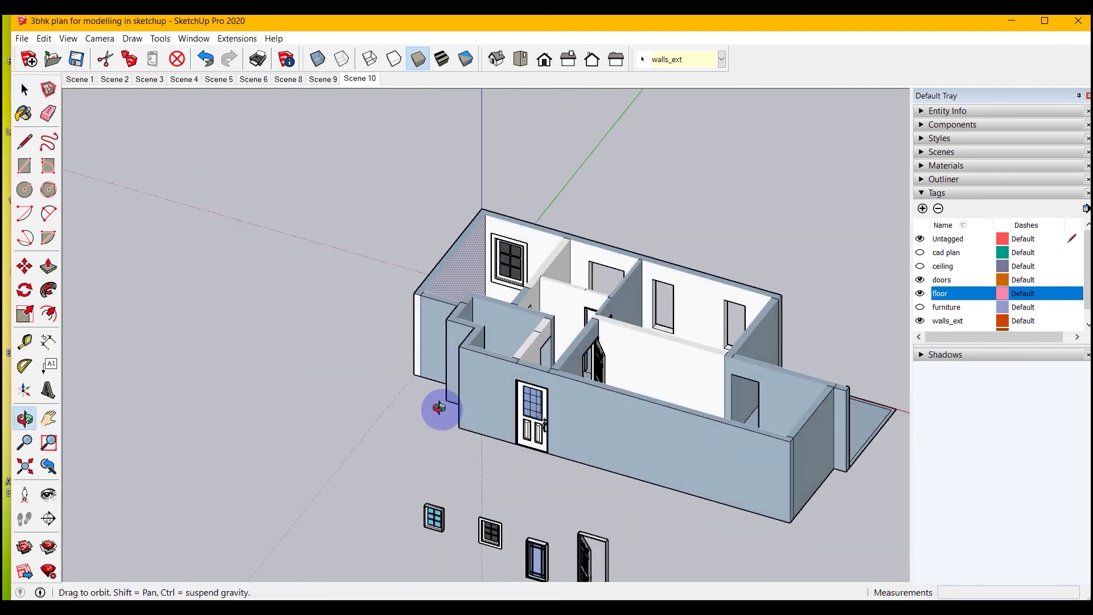
{"action": "scroll", "coordinate": [456, 563], "scroll_direction": "up", "scroll_amount": 5}
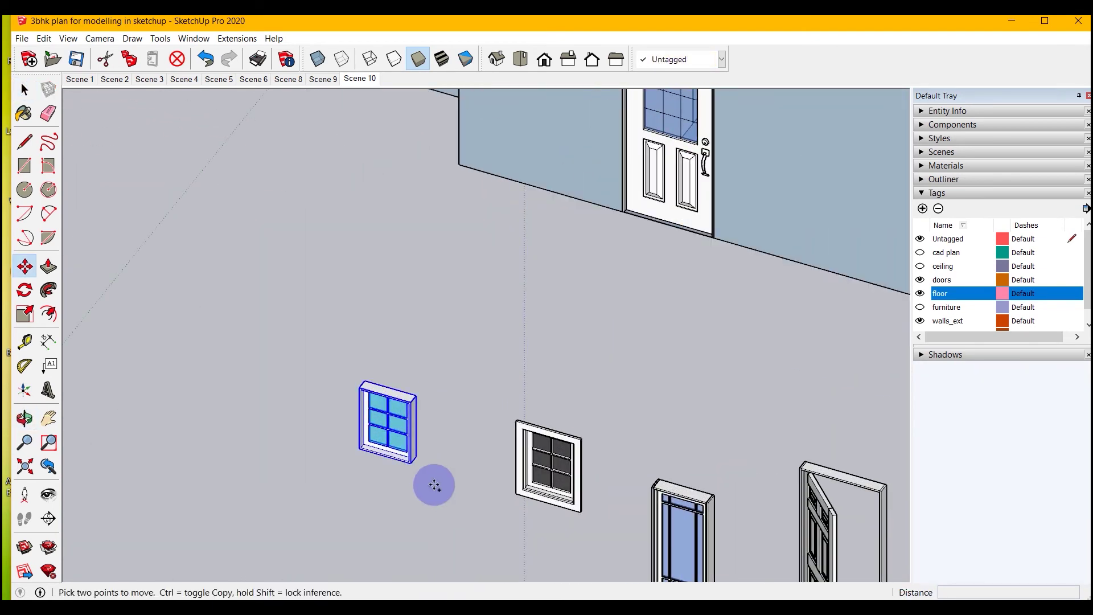
{"action": "left_click", "coordinate": [358, 454]}
{"action": "scroll", "coordinate": [342, 484], "scroll_direction": "down", "scroll_amount": 5}
{"action": "middle_click_drag", "start_coordinate": [318, 508], "coordinate": [452, 442]}
{"action": "scroll", "coordinate": [489, 244], "scroll_direction": "up", "scroll_amount": 8}
{"action": "middle_click_drag", "start_coordinate": [489, 245], "coordinate": [517, 232]}
{"action": "left_click", "coordinate": [429, 278]}
Scale the light-blue window copy by about 1.96 in width and up to the full height of its opening.
{"action": "scroll", "coordinate": [488, 439], "scroll_direction": "down", "scroll_amount": 3}
{"action": "middle_click_drag", "start_coordinate": [456, 456], "coordinate": [501, 393]}
{"action": "scroll", "coordinate": [520, 291], "scroll_direction": "up", "scroll_amount": 3}
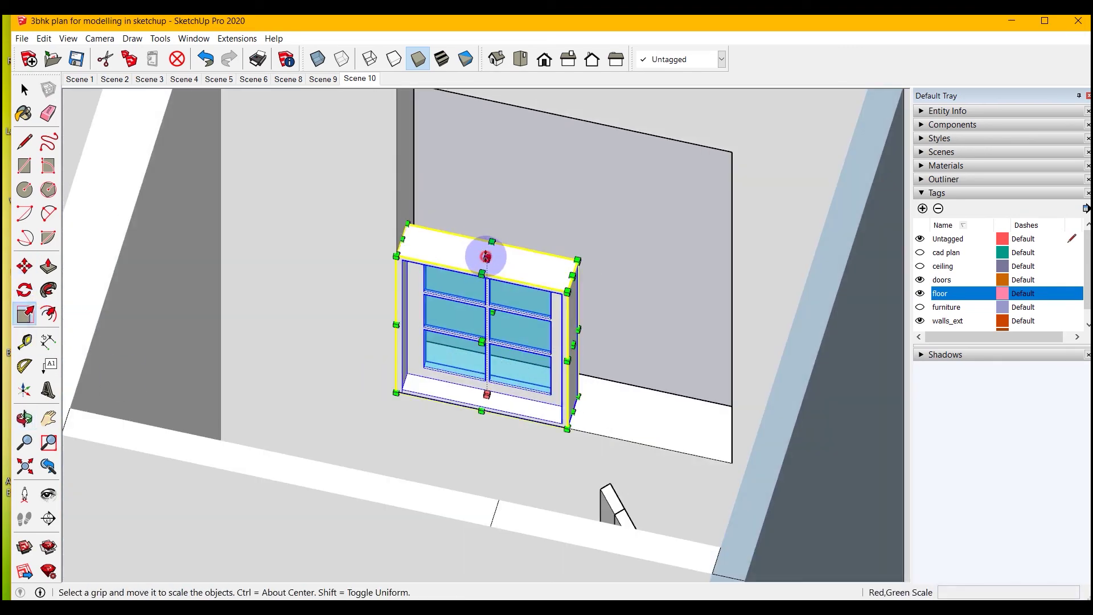
{"action": "left_click_drag", "start_coordinate": [574, 258], "coordinate": [712, 279]}
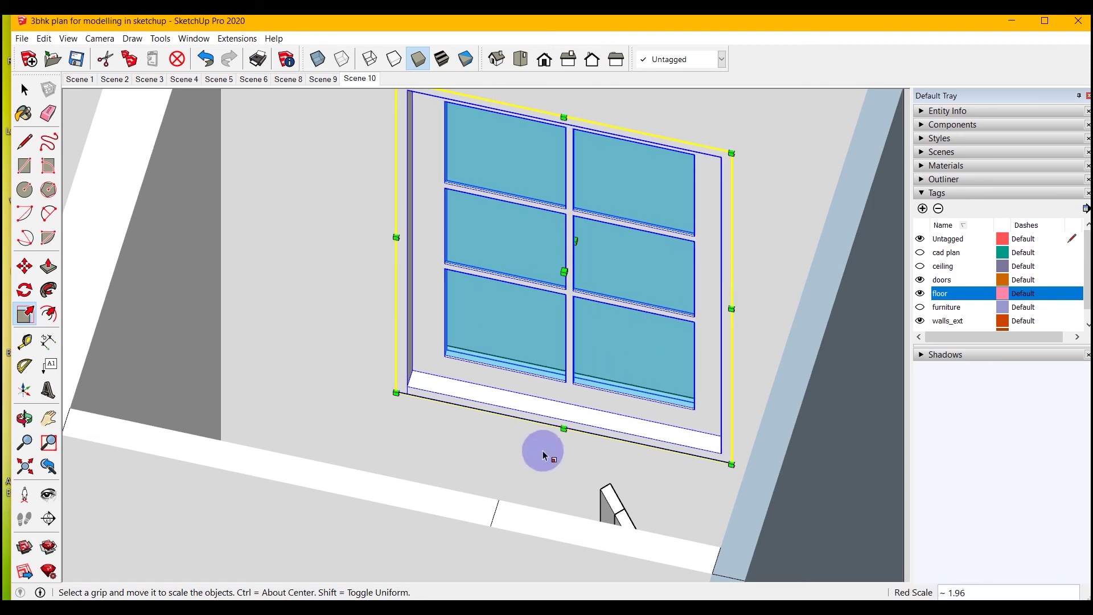
{"action": "scroll", "coordinate": [542, 456], "scroll_direction": "down", "scroll_amount": 5}
{"action": "middle_click_drag", "start_coordinate": [341, 415], "coordinate": [626, 328]}
{"action": "scroll", "coordinate": [415, 275], "scroll_direction": "up", "scroll_amount": 3}
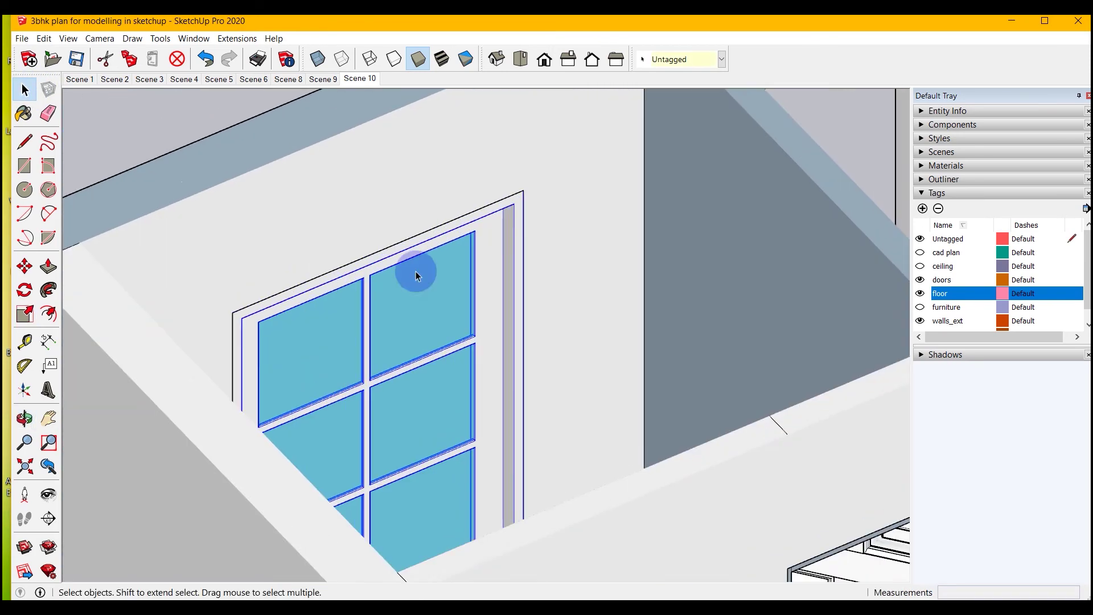
Copy the tall glazed window from the ground outside onto the lower corner of the nearest narrow opening in the adjoining larger room.
{"action": "middle_click_drag", "start_coordinate": [415, 275], "coordinate": [146, 362]}
{"action": "scroll", "coordinate": [146, 362], "scroll_direction": "down", "scroll_amount": 3}
{"action": "scroll", "coordinate": [530, 346], "scroll_direction": "down", "scroll_amount": 3}
{"action": "scroll", "coordinate": [588, 247], "scroll_direction": "down", "scroll_amount": 4}
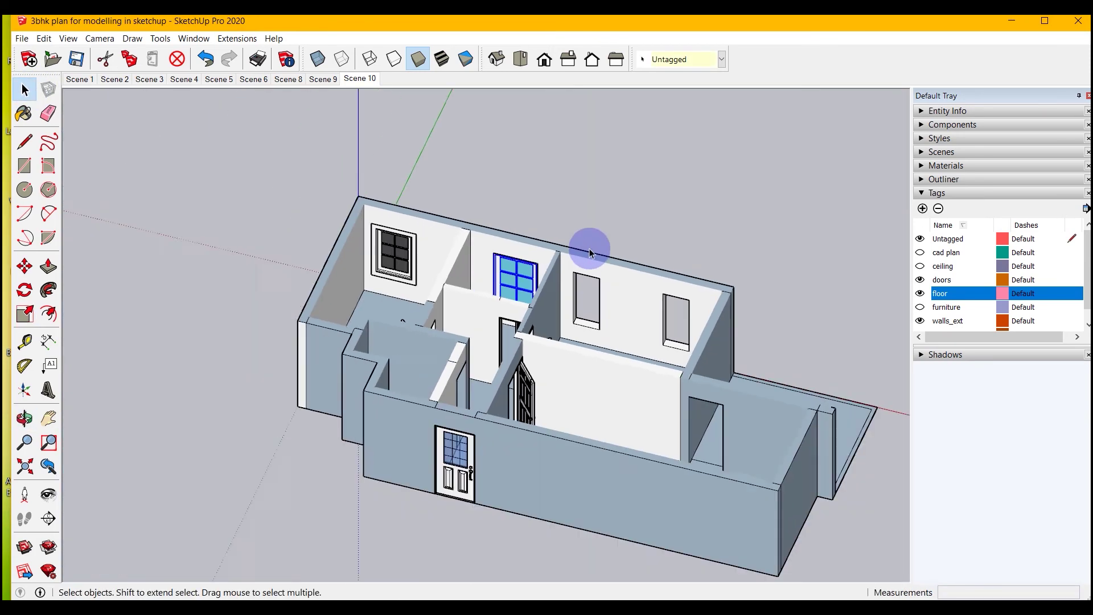
{"action": "scroll", "coordinate": [512, 509], "scroll_direction": "up", "scroll_amount": 3}
{"action": "scroll", "coordinate": [517, 534], "scroll_direction": "up", "scroll_amount": 7}
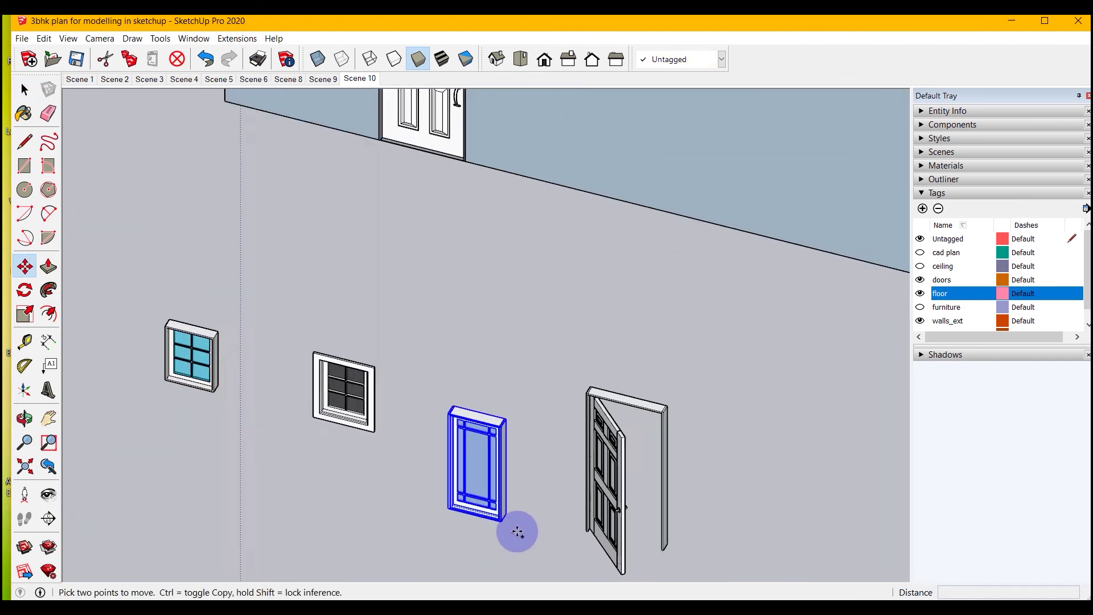
{"action": "left_click", "coordinate": [470, 509]}
{"action": "key", "text": "ctrl"}
{"action": "scroll", "coordinate": [411, 563], "scroll_direction": "down", "scroll_amount": 4}
{"action": "scroll", "coordinate": [398, 549], "scroll_direction": "down", "scroll_amount": 4}
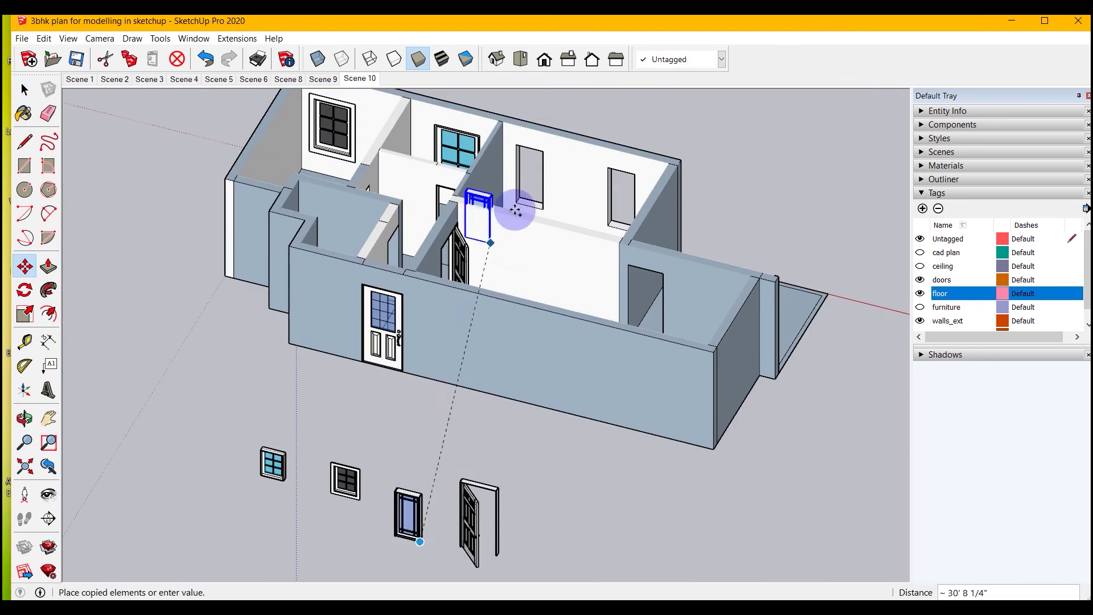
{"action": "scroll", "coordinate": [535, 211], "scroll_direction": "up", "scroll_amount": 5}
{"action": "middle_click_drag", "start_coordinate": [541, 217], "coordinate": [533, 373]}
{"action": "left_click", "coordinate": [565, 322]}
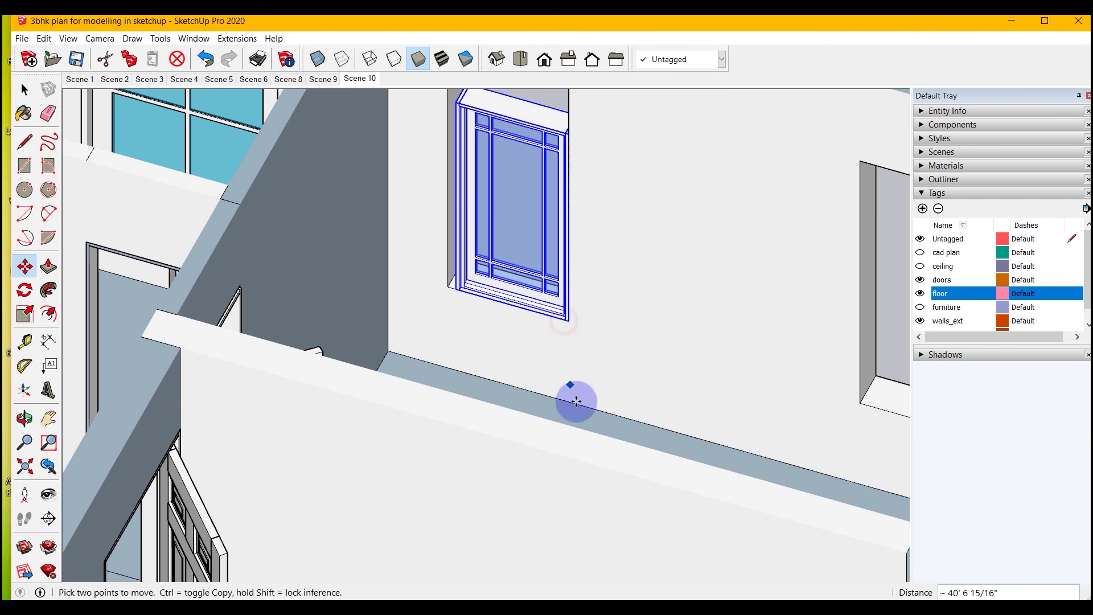
Scale the tall window copy by about 1.30 in height and, using X-ray display temporarily, to the opening's full width.
{"action": "scroll", "coordinate": [564, 325], "scroll_direction": "down", "scroll_amount": 3}
{"action": "scroll", "coordinate": [501, 305], "scroll_direction": "up", "scroll_amount": 3}
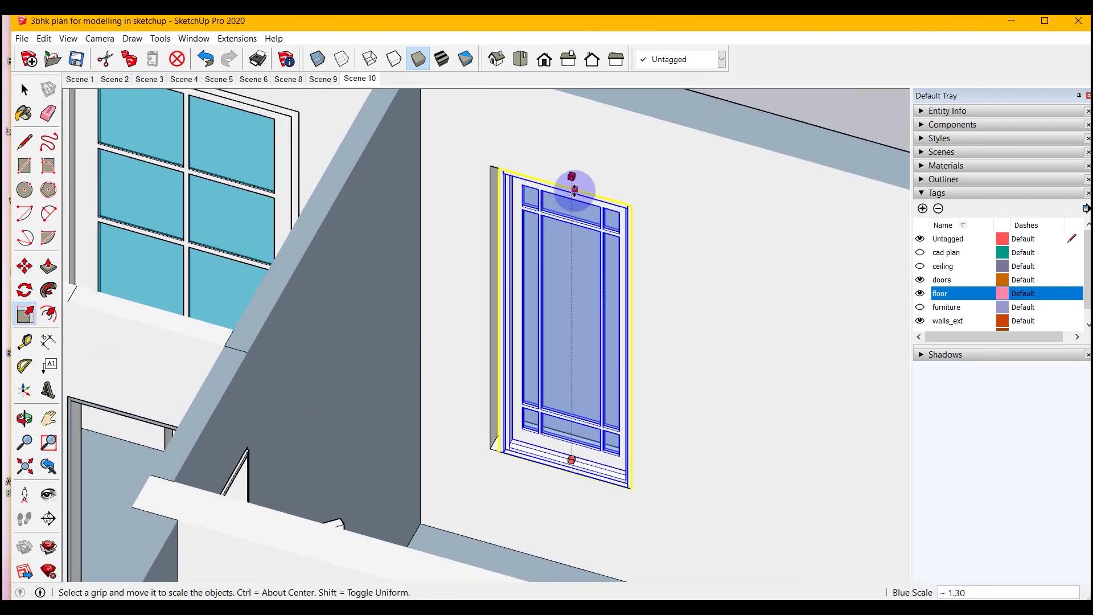
{"action": "middle_click_drag", "start_coordinate": [478, 371], "coordinate": [601, 381]}
{"action": "left_click", "coordinate": [318, 59]}
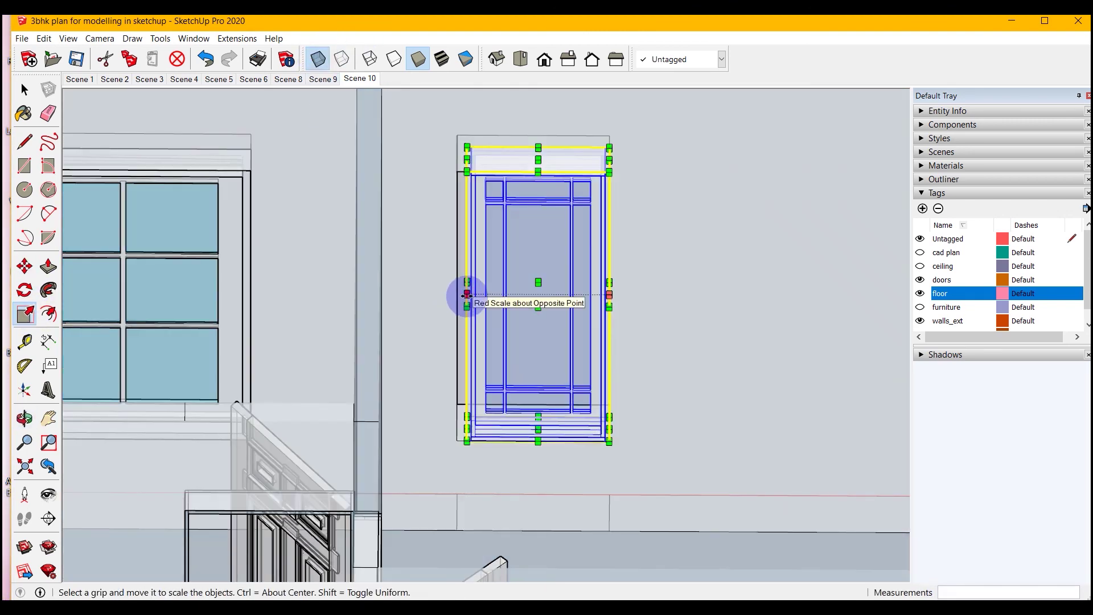
{"action": "middle_click_drag", "start_coordinate": [452, 279], "coordinate": [427, 261]}
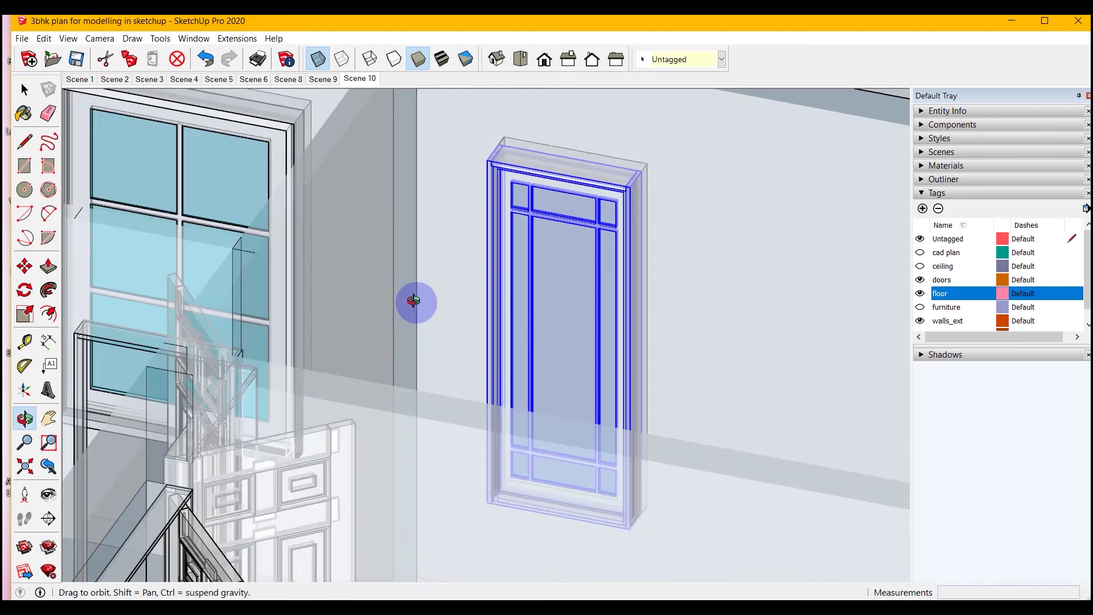
{"action": "left_click", "coordinate": [318, 59]}
Copy the fitted tall window by its lower corner onto the matching corner of the other narrow opening in the same wall, and deselect it.
{"action": "middle_click_drag", "start_coordinate": [500, 398], "coordinate": [568, 502]}
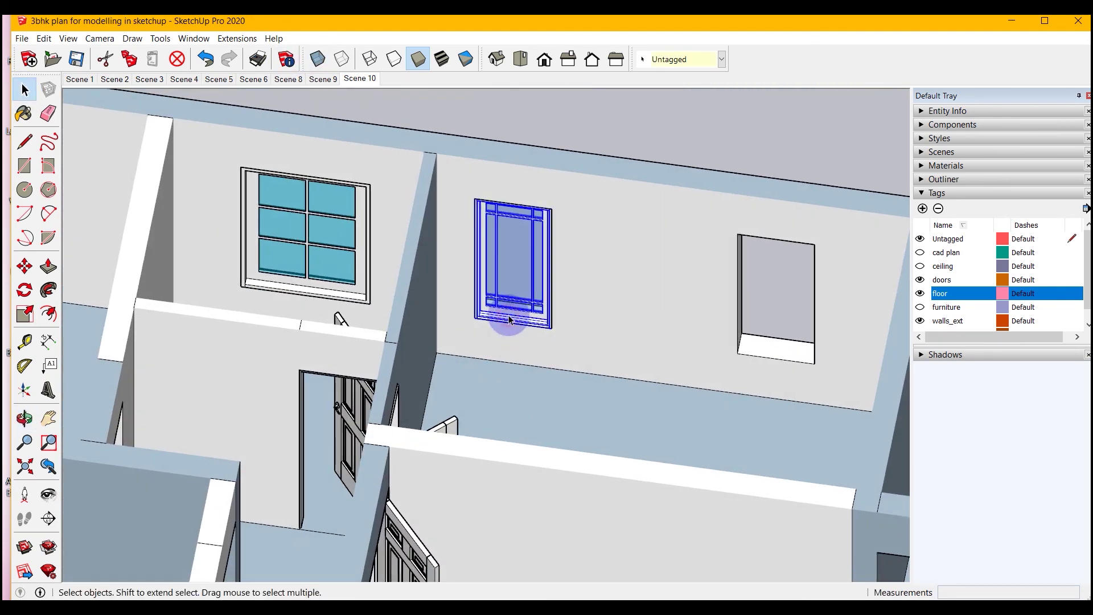
{"action": "left_click", "coordinate": [474, 323]}
{"action": "key", "text": "ctrl"}
{"action": "left_click", "coordinate": [734, 355]}
{"action": "middle_click_drag", "start_coordinate": [820, 435], "coordinate": [399, 479]}
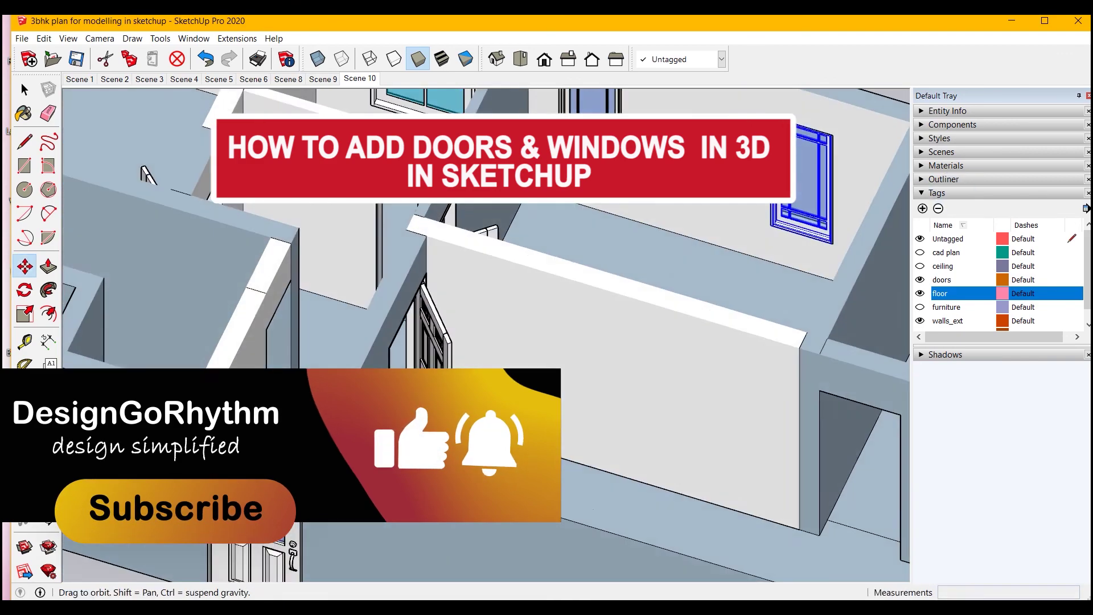
{"action": "scroll", "coordinate": [400, 480], "scroll_direction": "down", "scroll_amount": 4}
{"action": "middle_click_drag", "start_coordinate": [502, 209], "coordinate": [579, 254]}
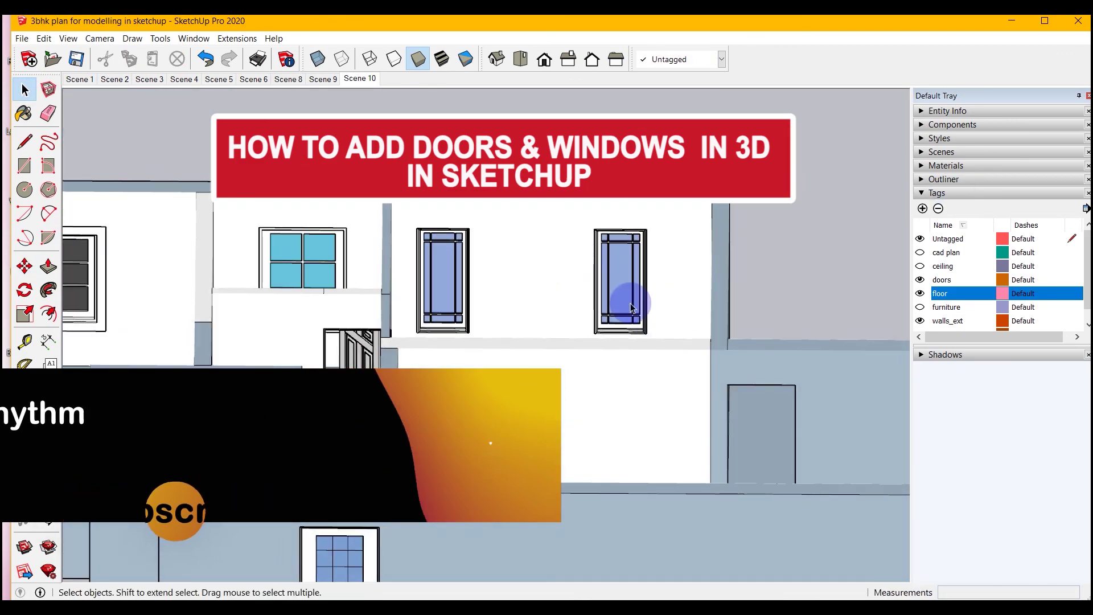